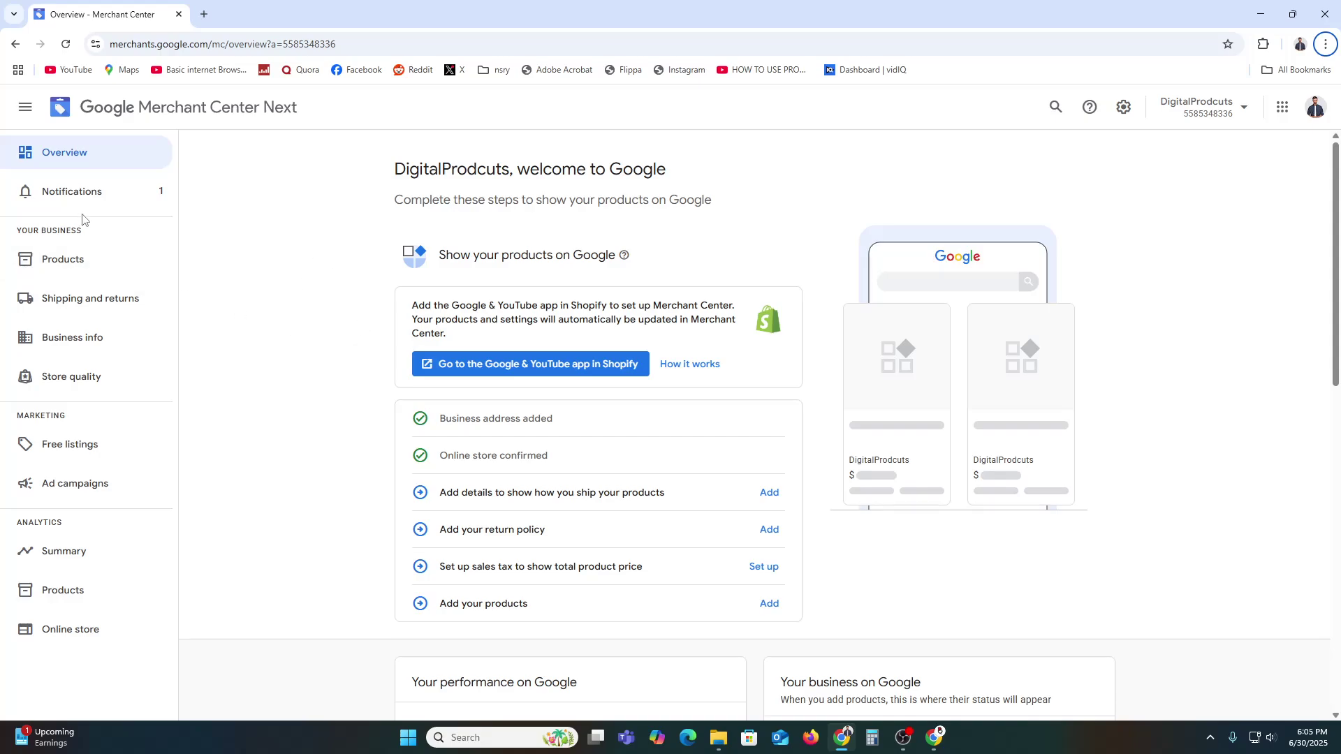
Open the notifications page and view the signed-in account details and the list of linked businesses.
left_click(77, 192)
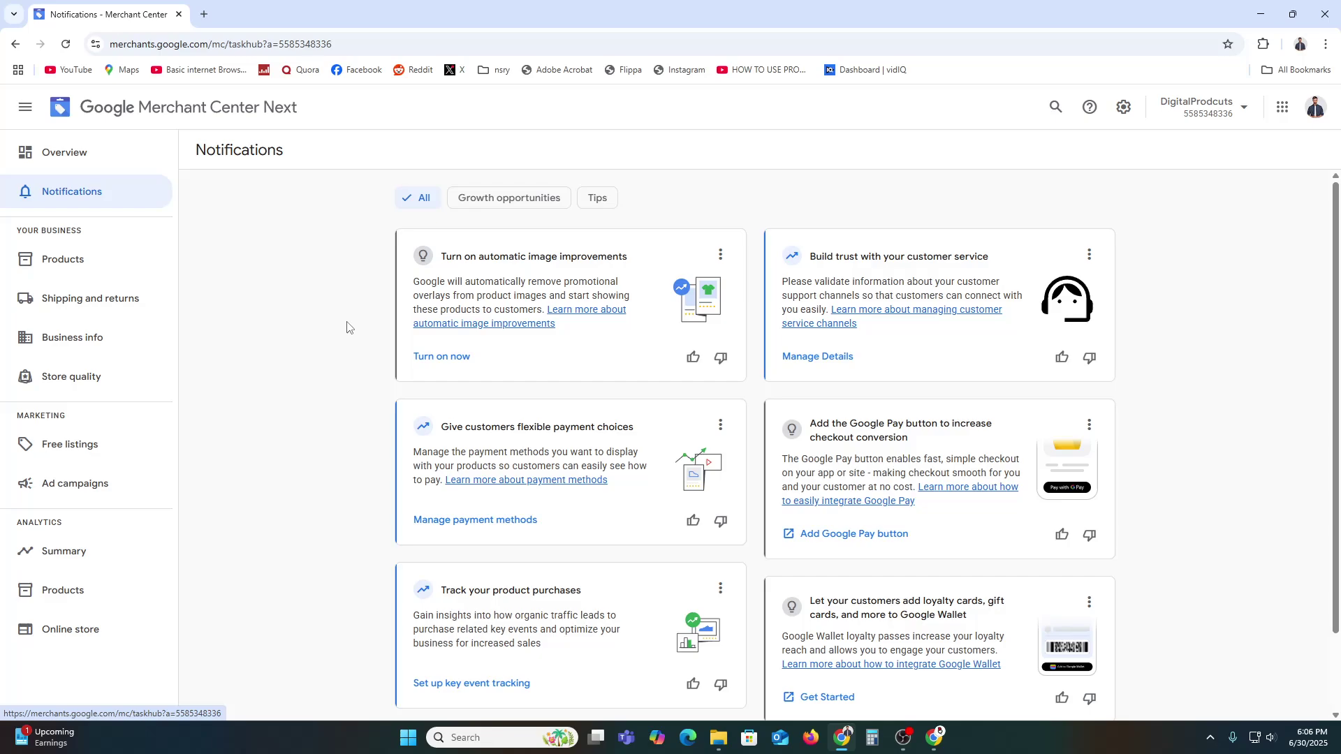
left_click(1315, 107)
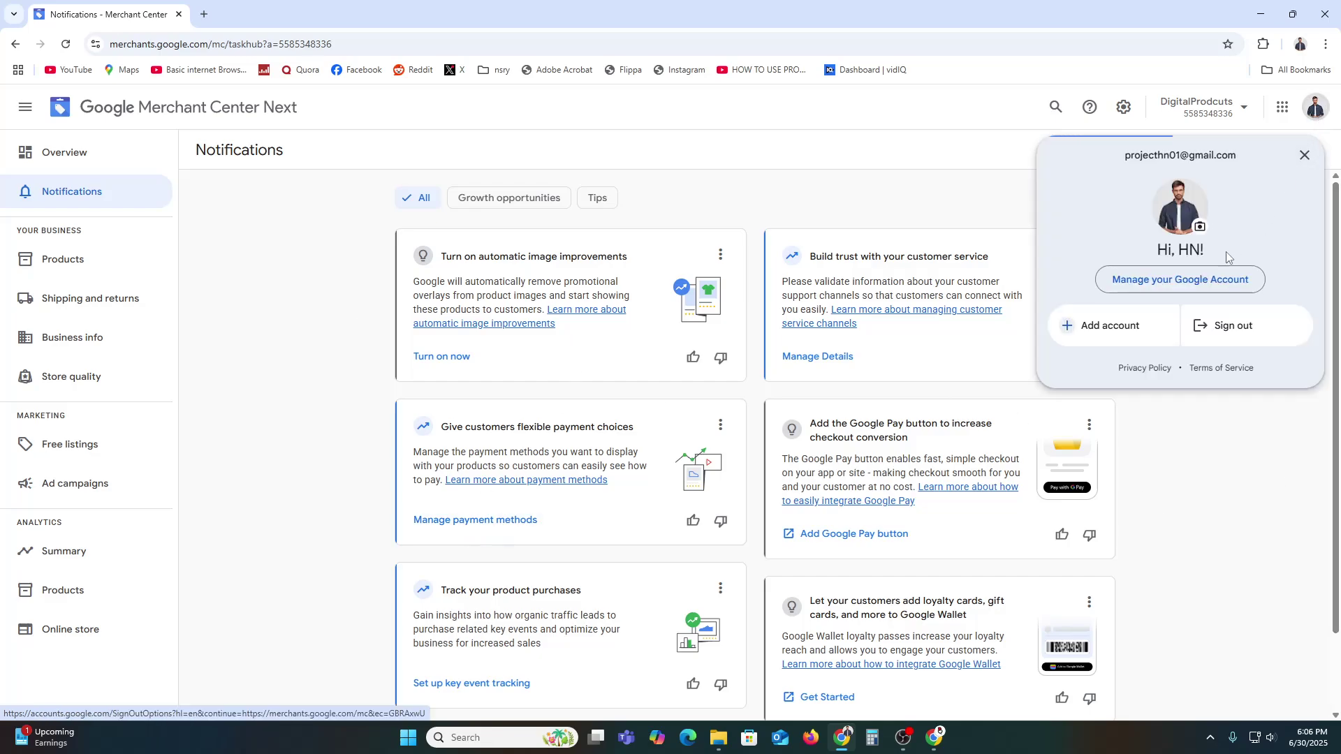
left_click(1213, 105)
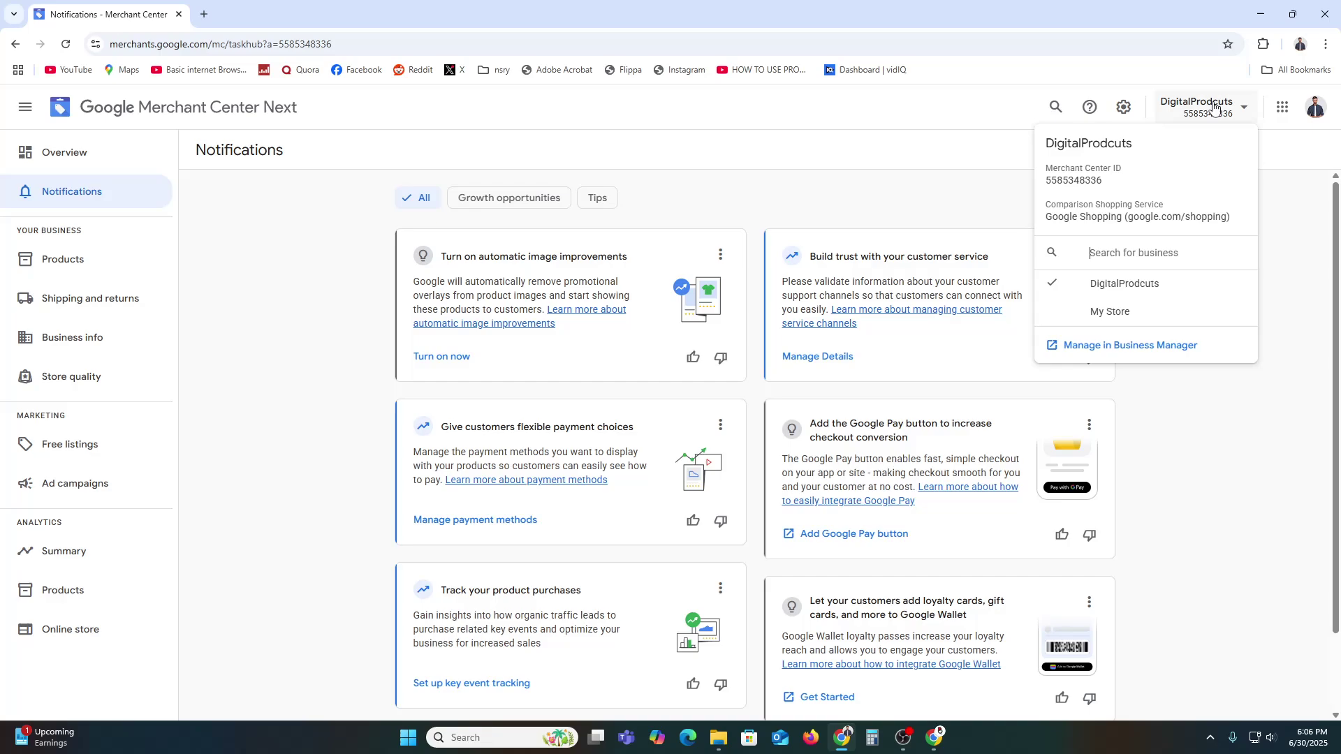
left_click(1213, 105)
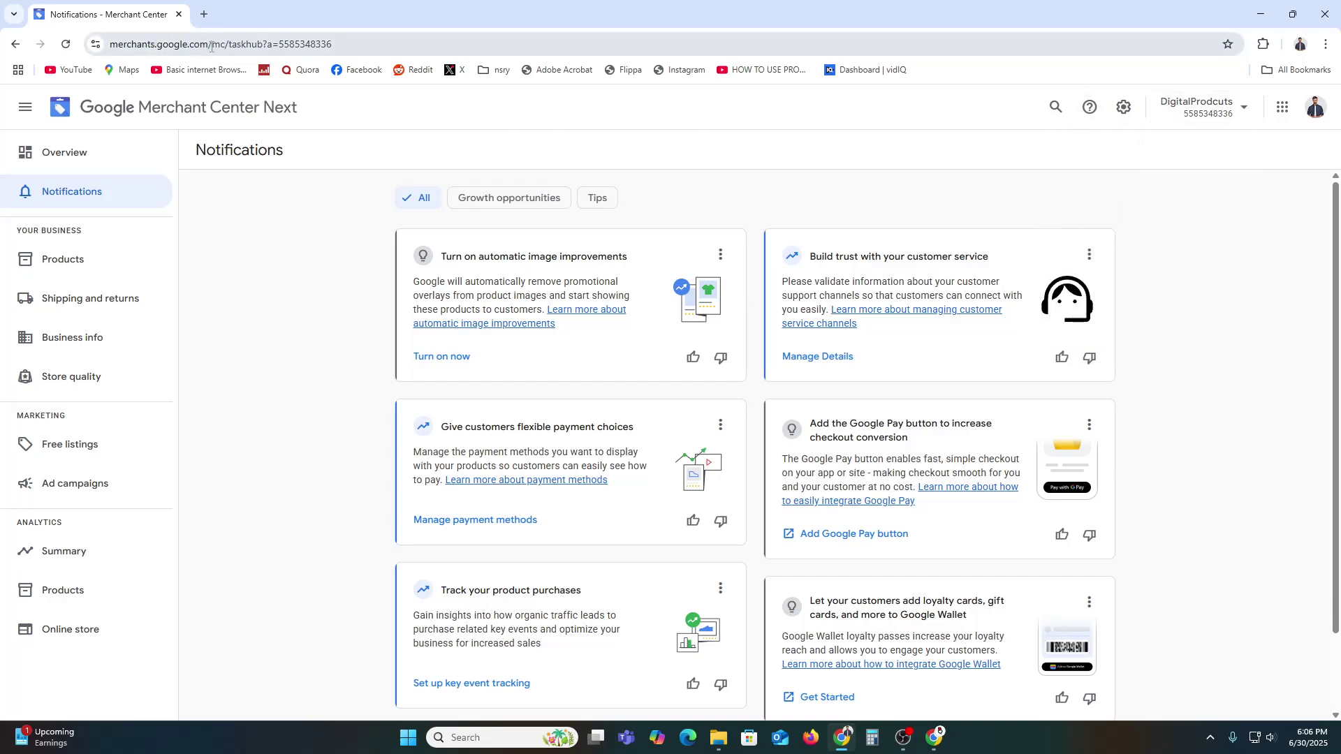
Visit merchants.google.com in a new incognito window, start the sign-up as far as the sign-in page, and return to the signed-in Merchant Center.
left_click_drag(205, 44, 105, 44)
key("ctrl+c")
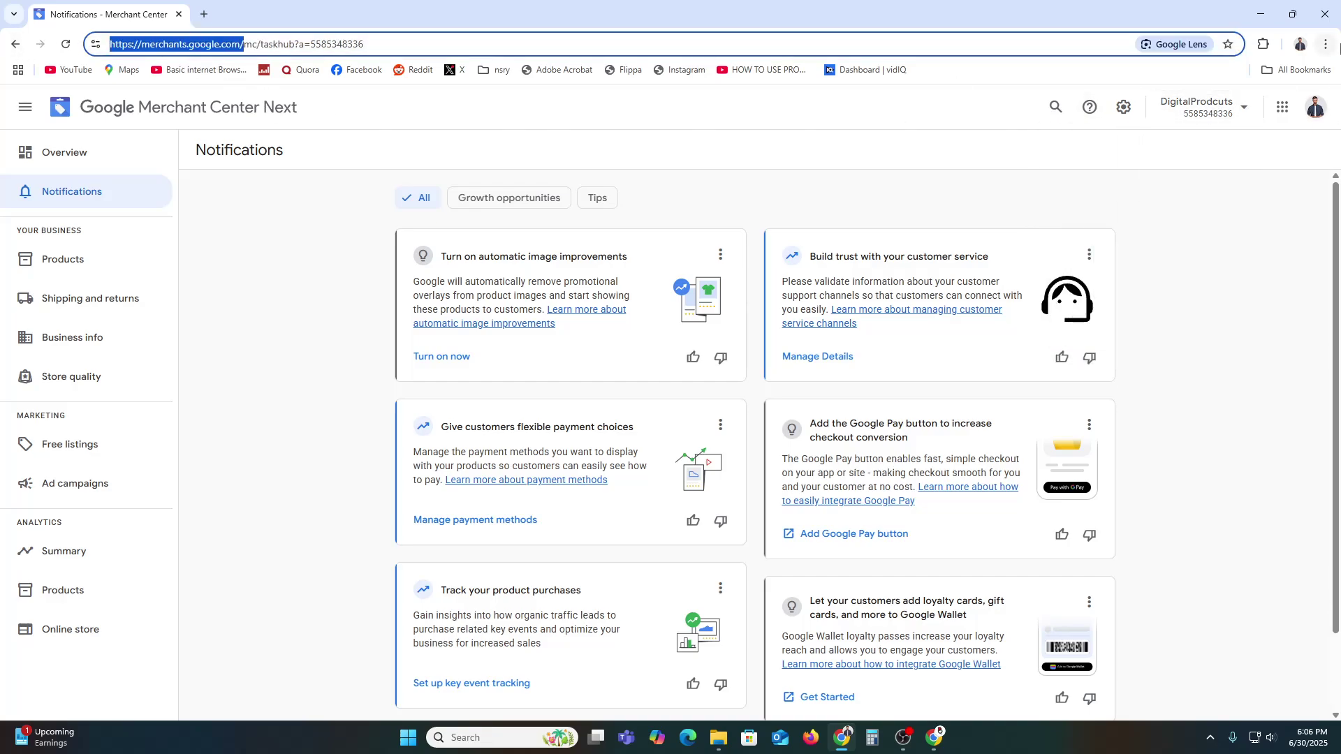
left_click(1325, 44)
left_click(1180, 140)
key("ctrl+v")
key("Return")
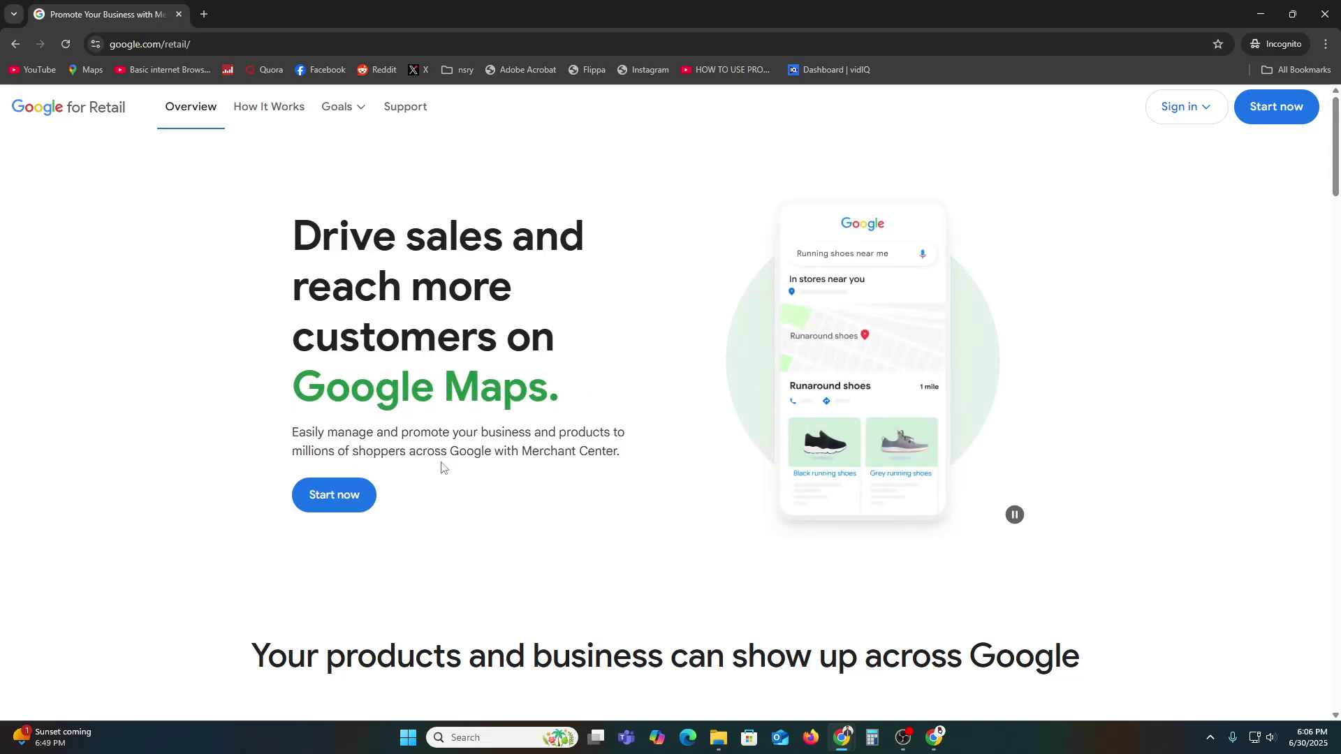
left_click(331, 497)
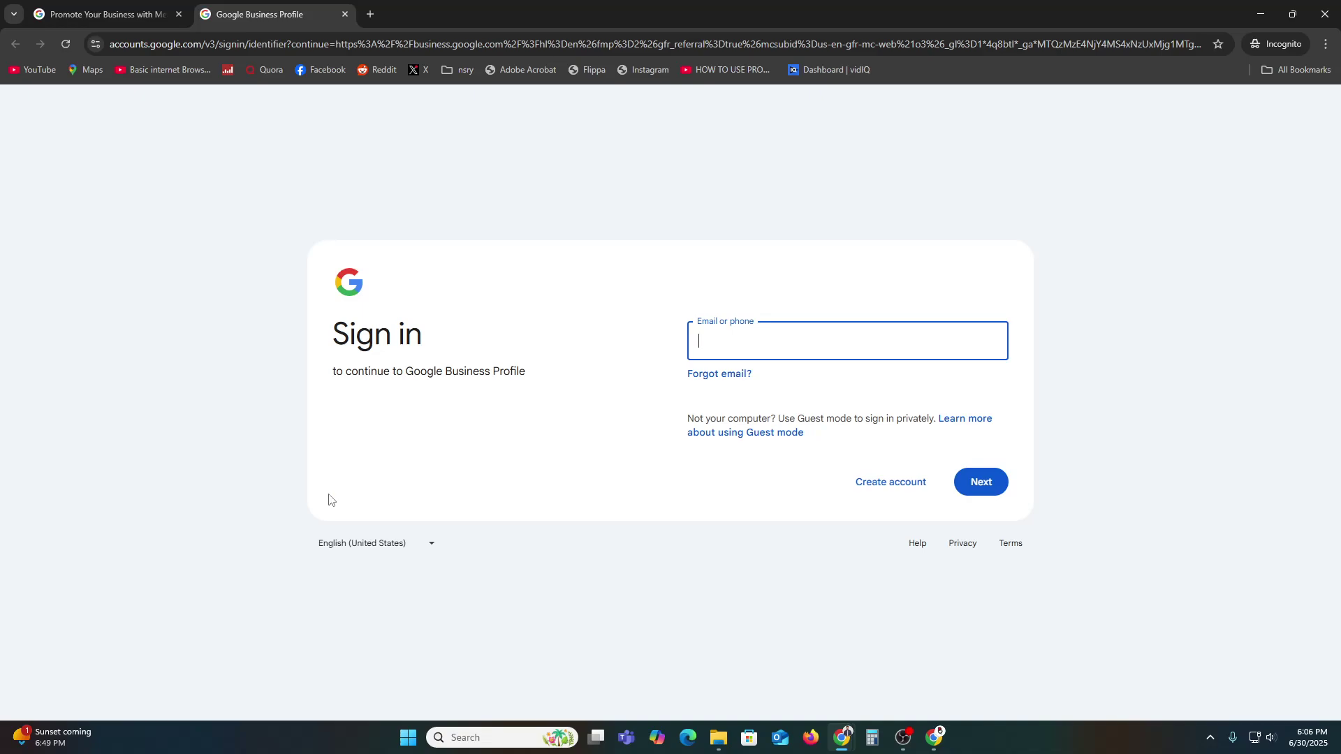
left_click(1261, 14)
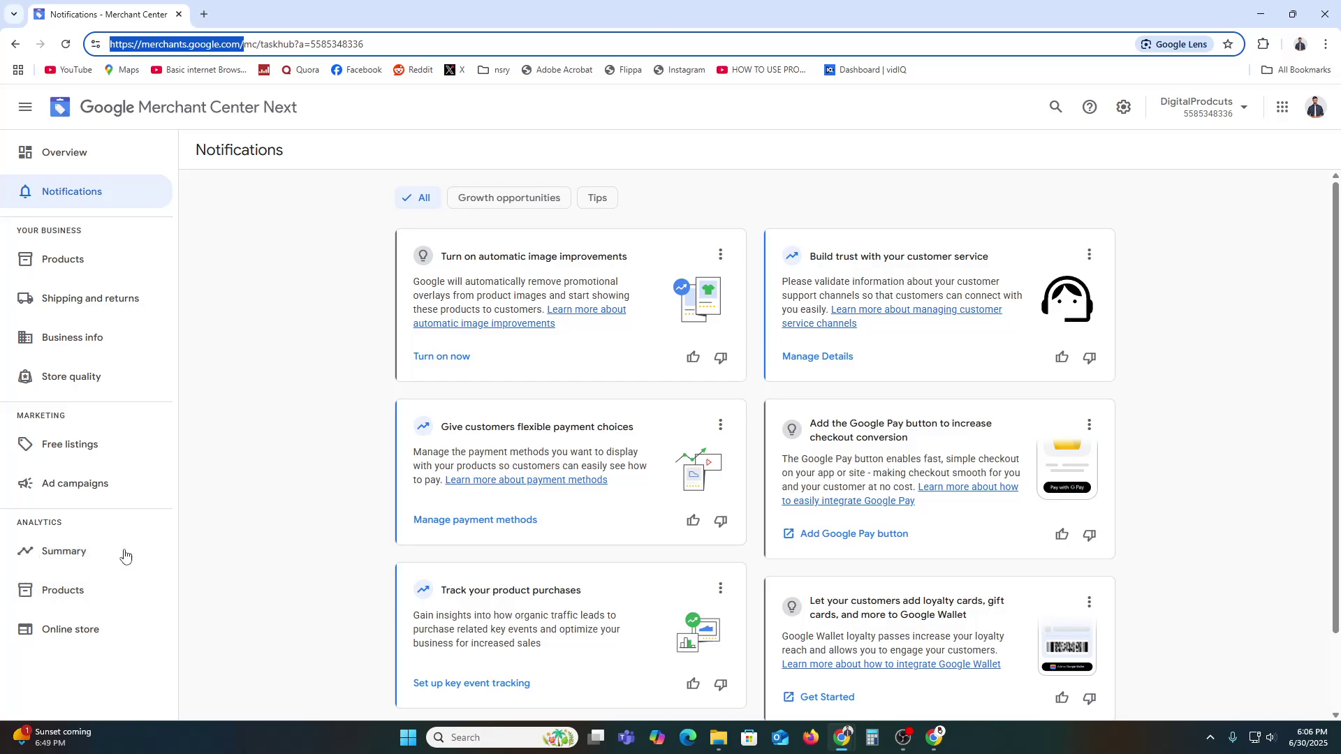
Check the signed-in account, reopen the DigitalProdcuts overview from the business list, and view the online store performance report.
left_click(1315, 107)
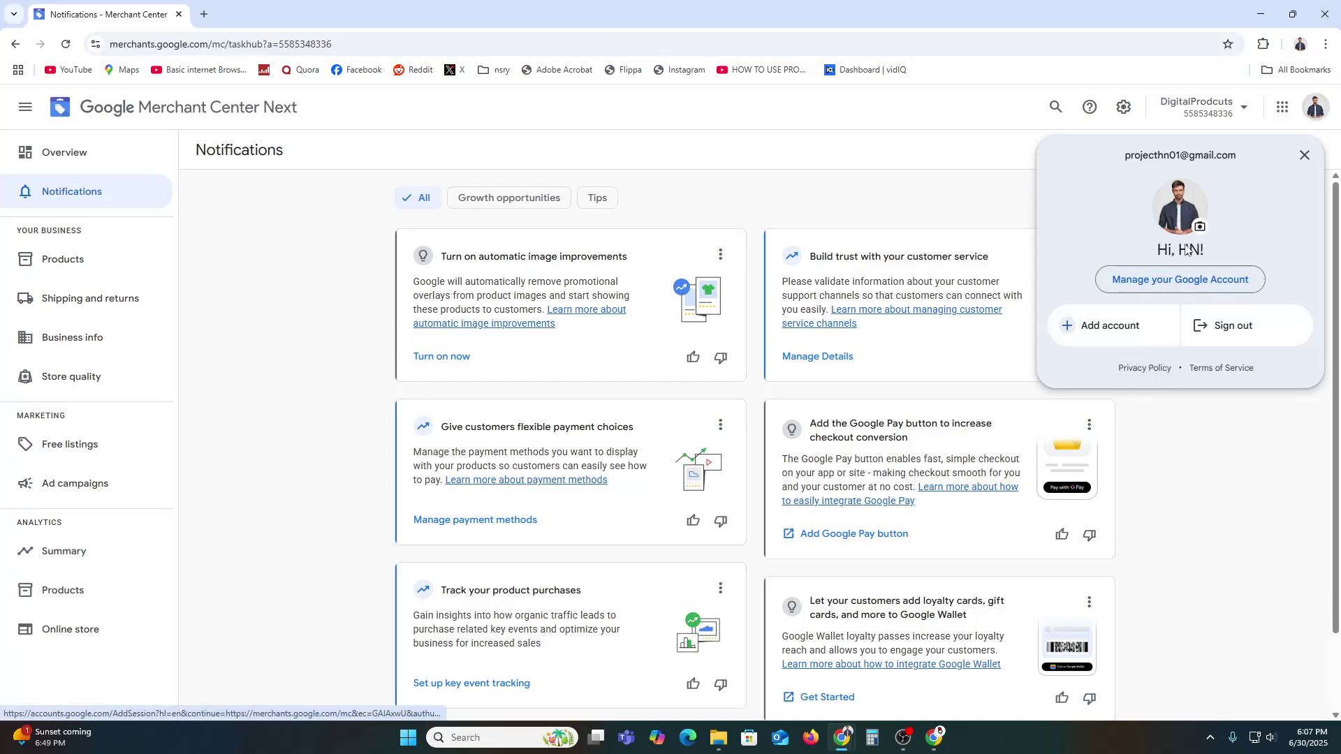
left_click(1185, 110)
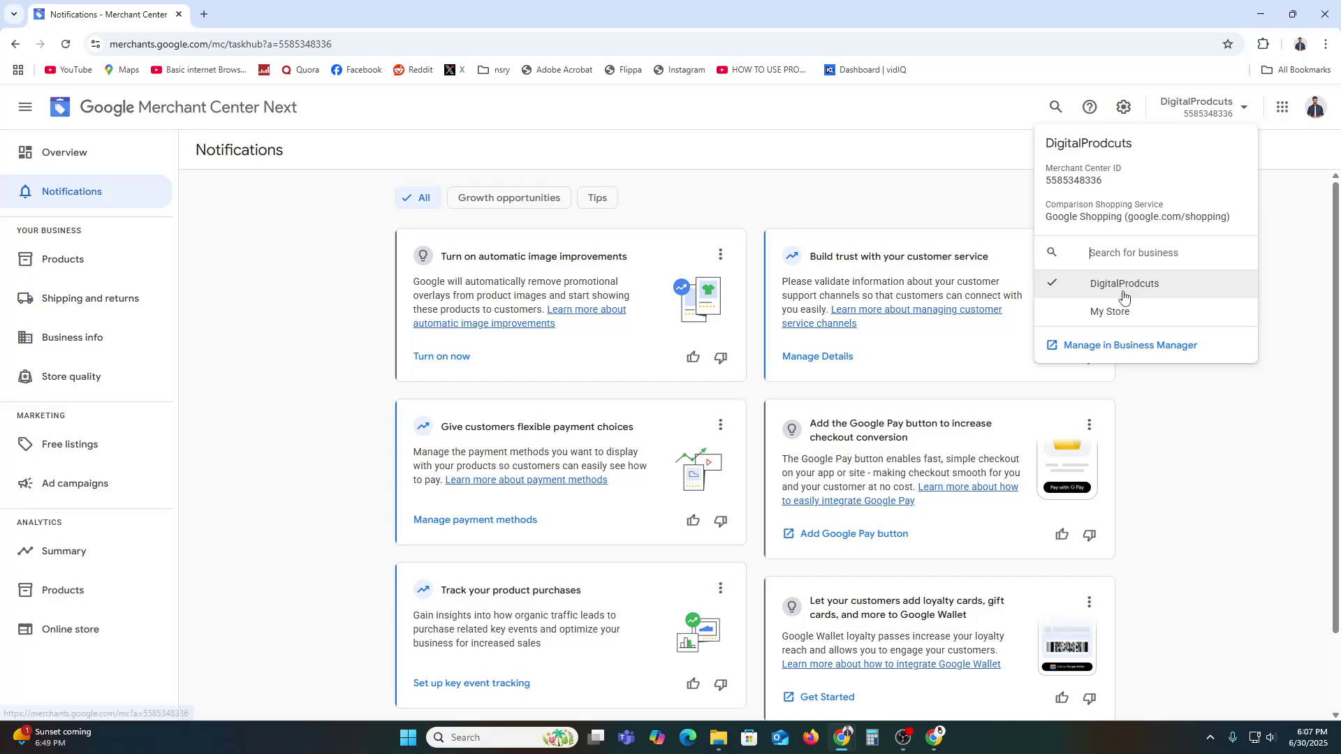
left_click(1209, 308)
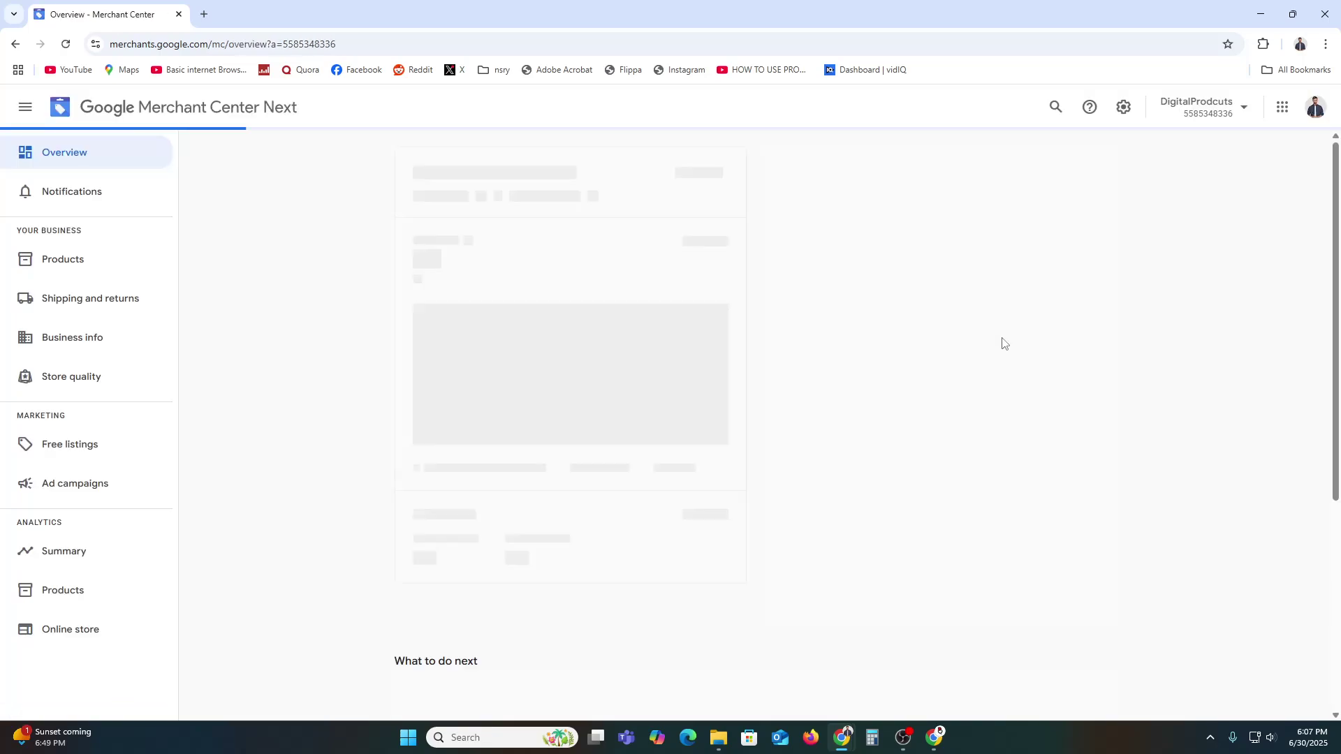
scroll(536, 437, "down", 2)
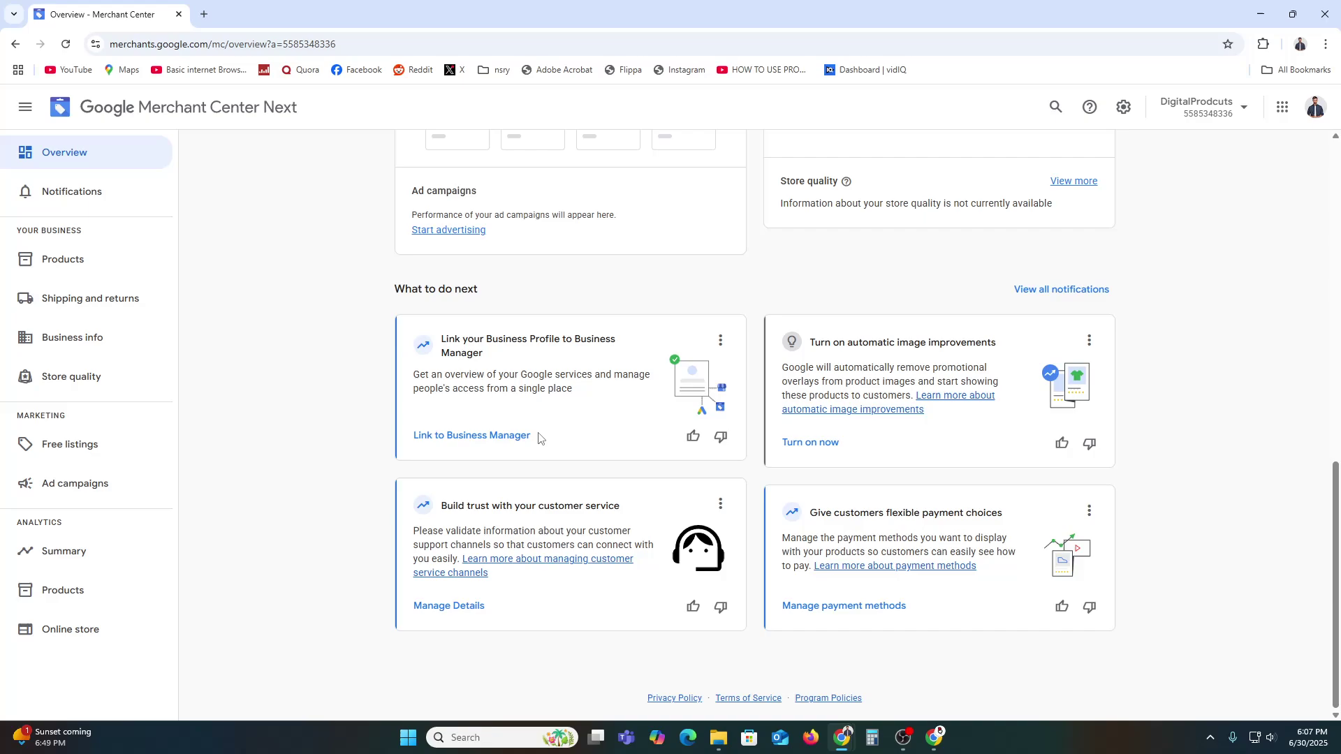
scroll(542, 437, "up", 5)
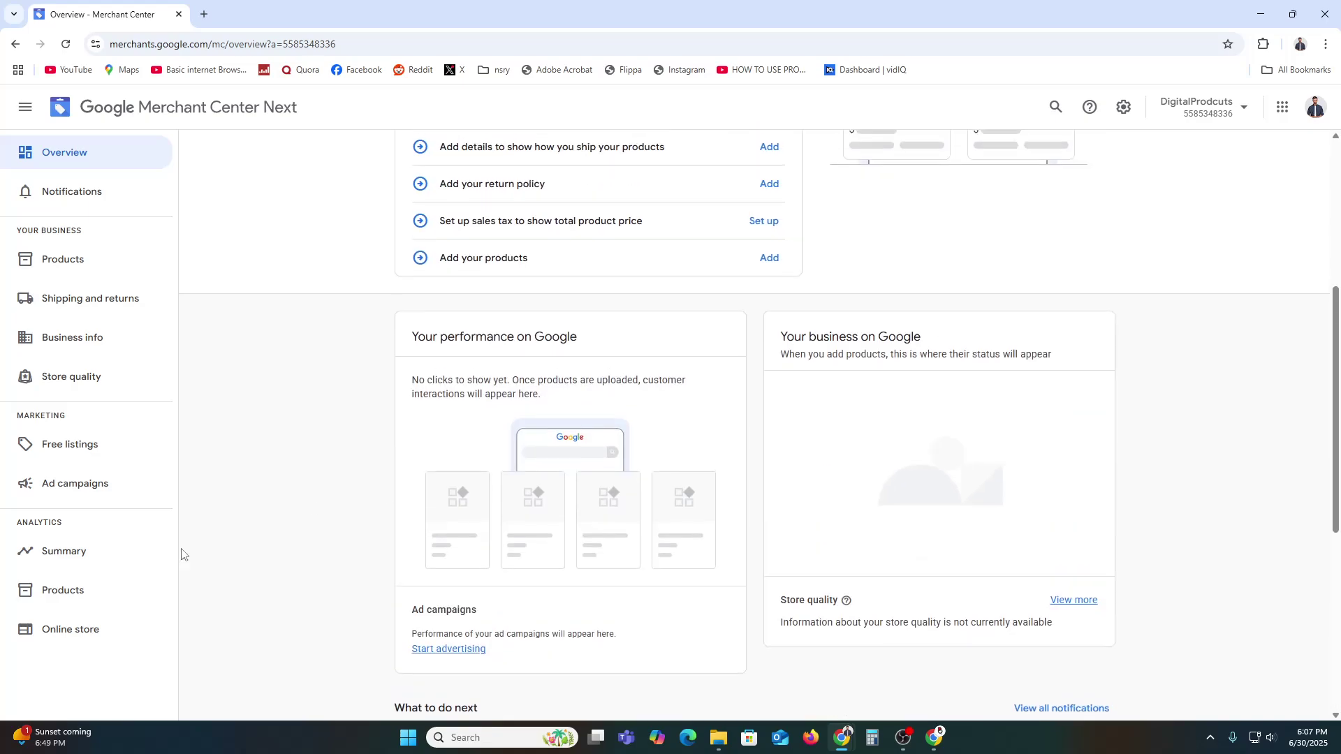
left_click(71, 629)
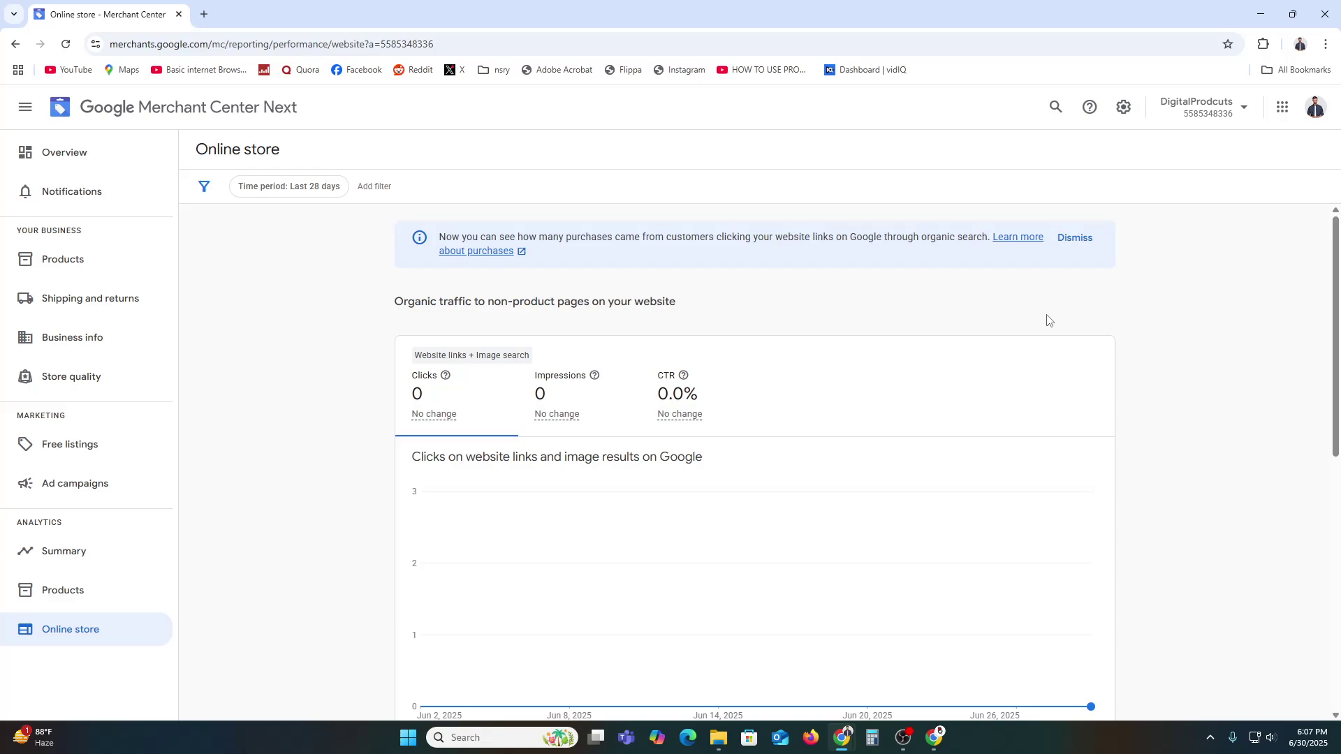
Open the business's products page, collapse the product status changes section, and start adding products.
left_click(46, 264)
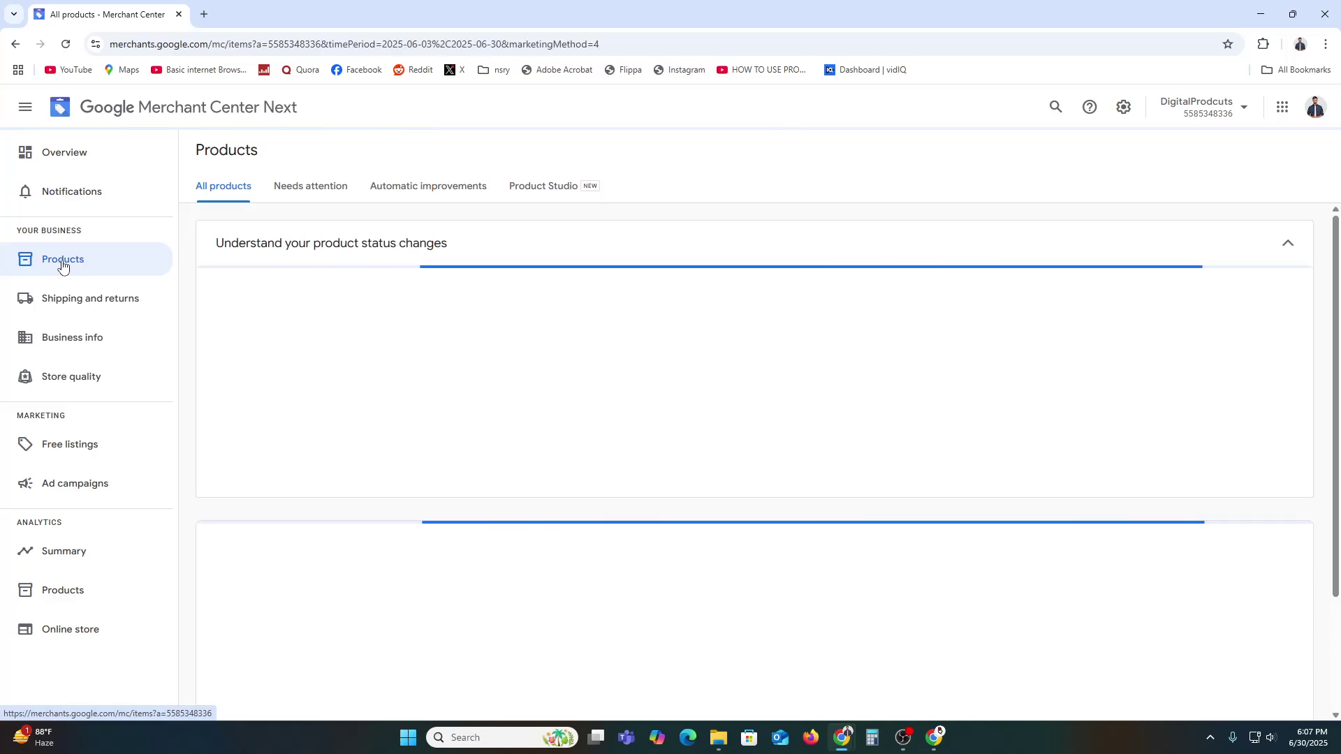
scroll(425, 446, "down", 2)
scroll(453, 466, "up", 2)
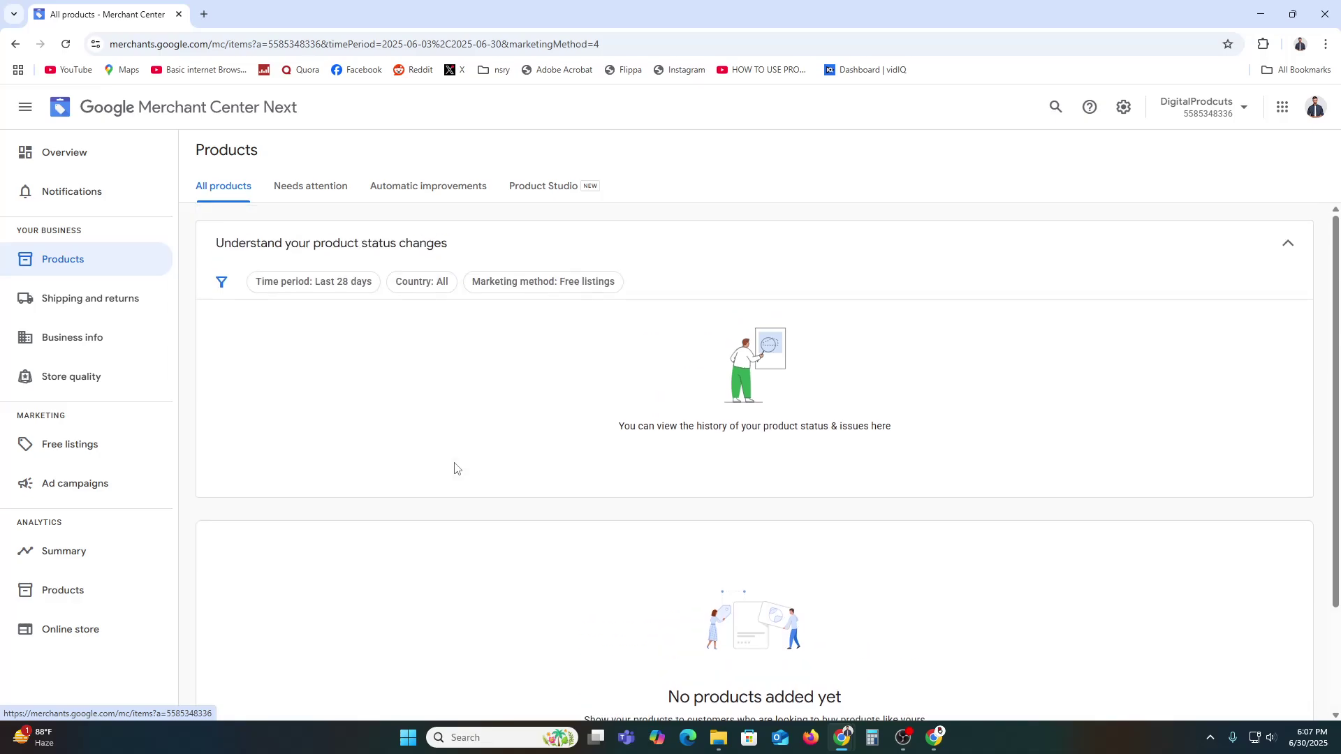
left_click(396, 256)
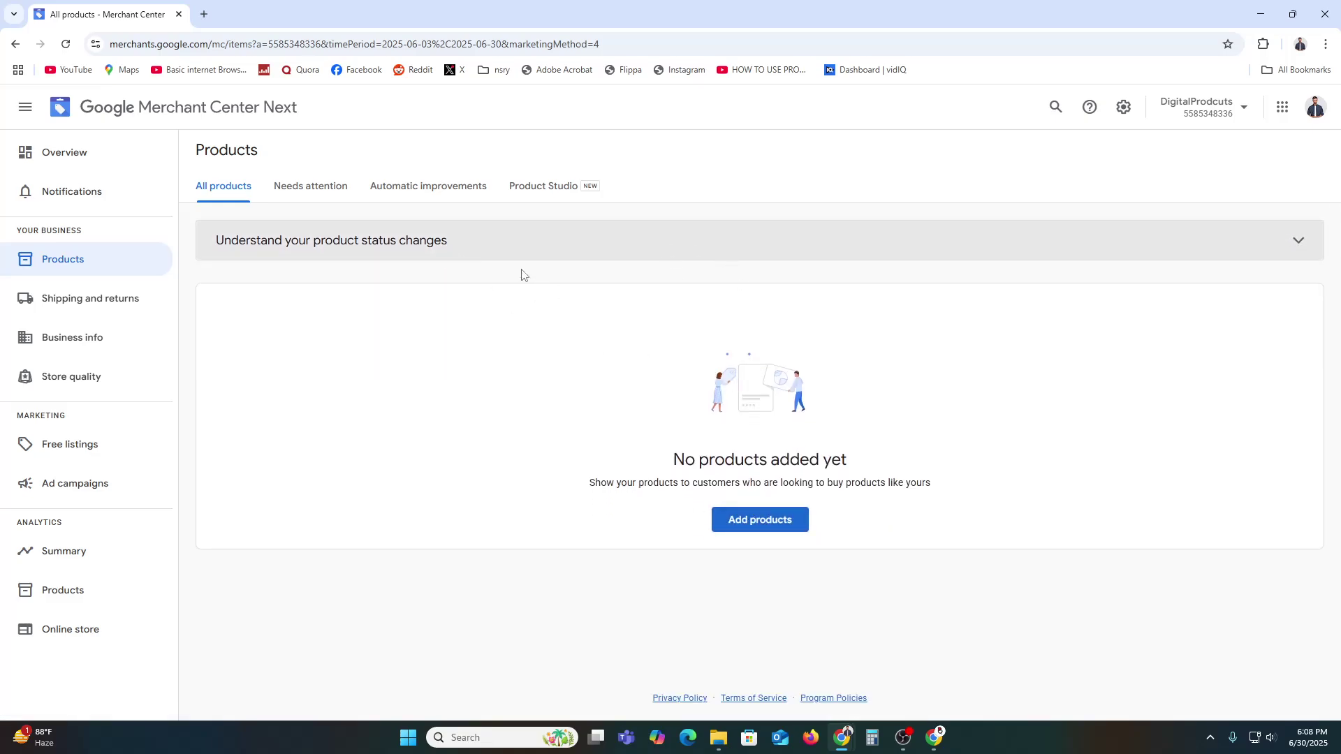
left_click(791, 528)
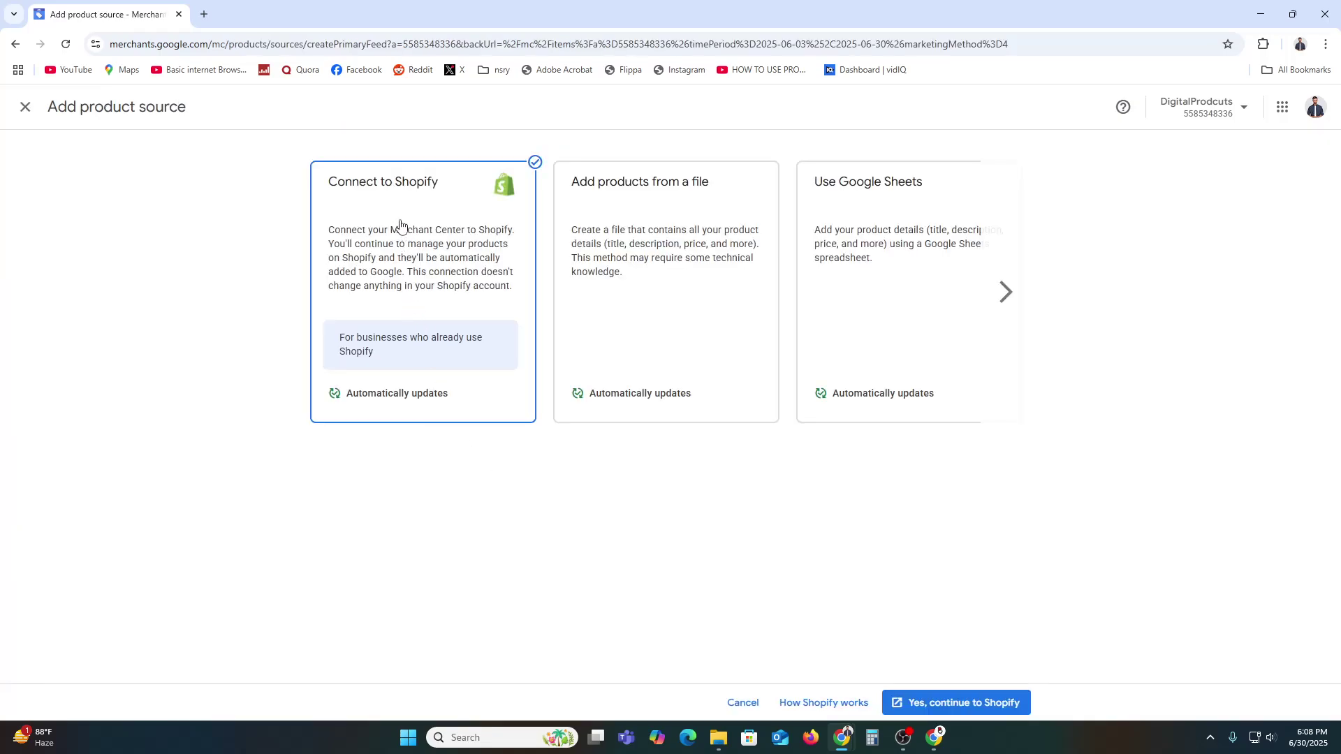
Look through the product source methods, including adding from a file, one by one and using the API.
left_click(646, 213)
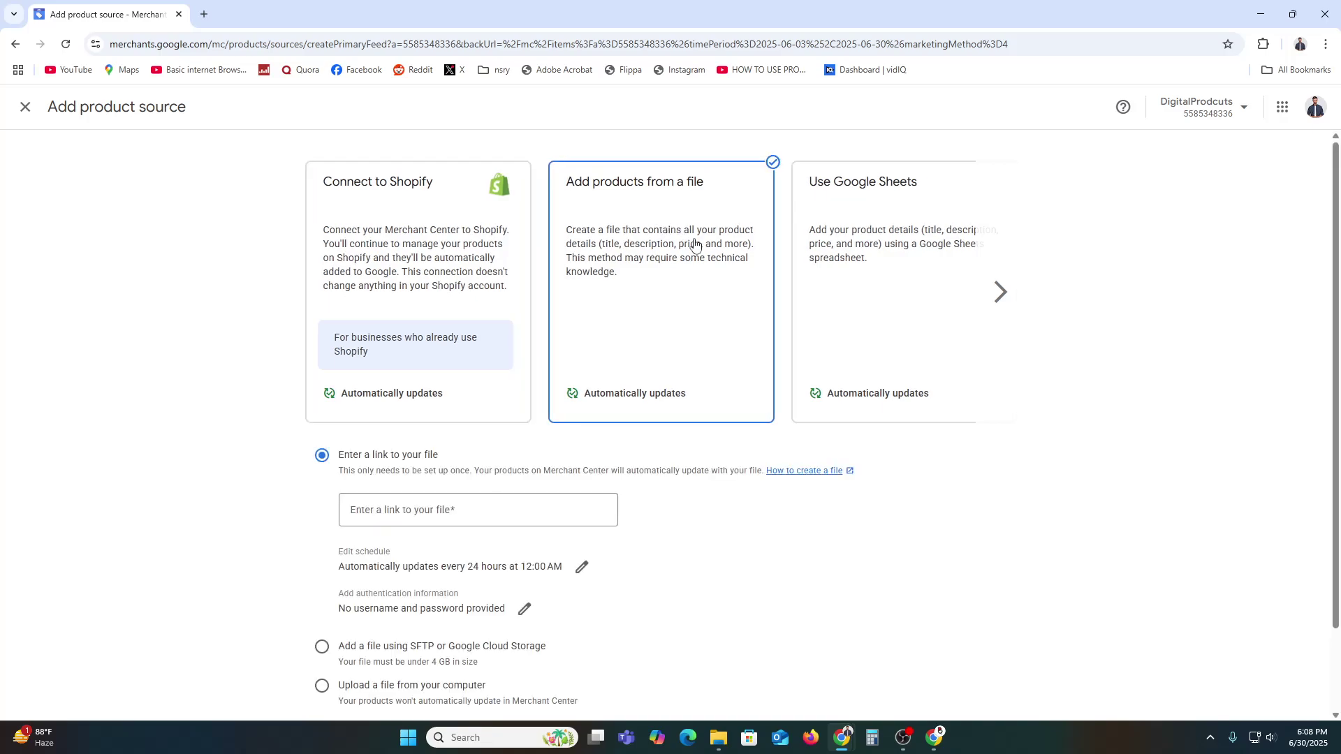
left_click(1000, 293)
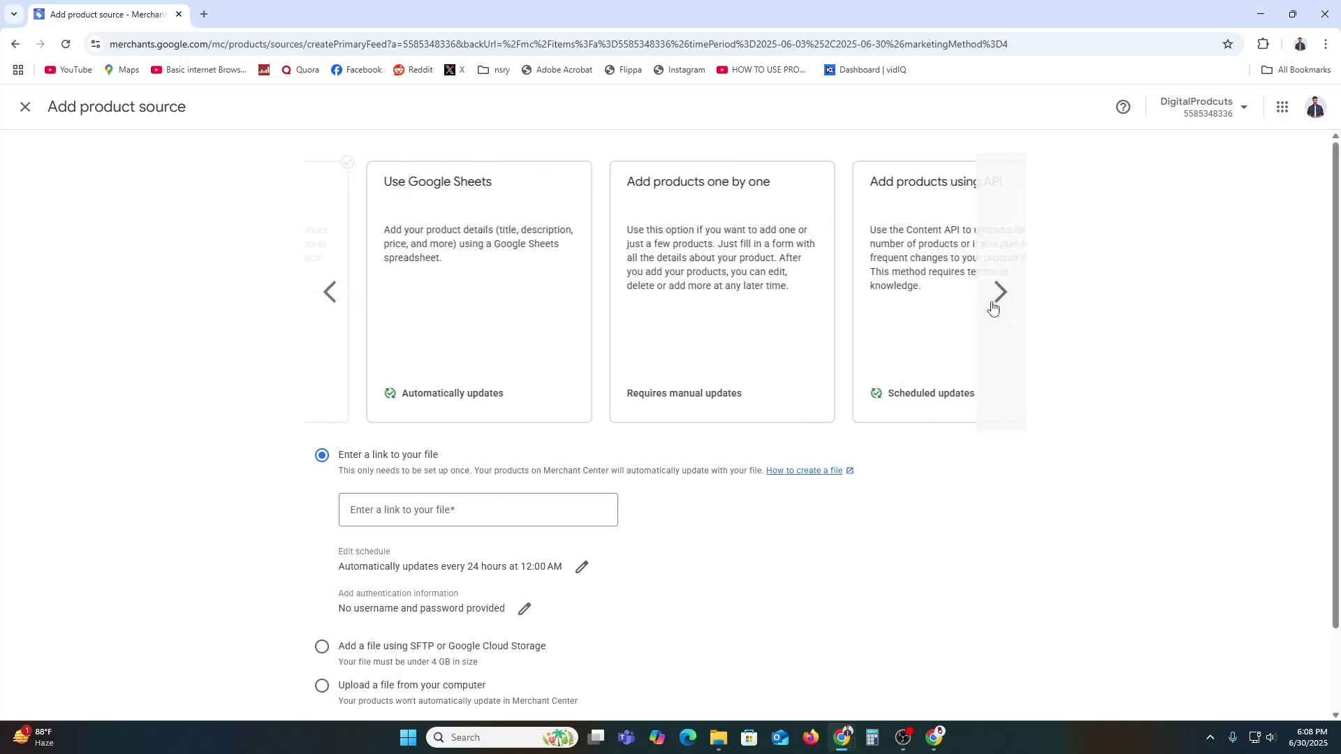
left_click(768, 283)
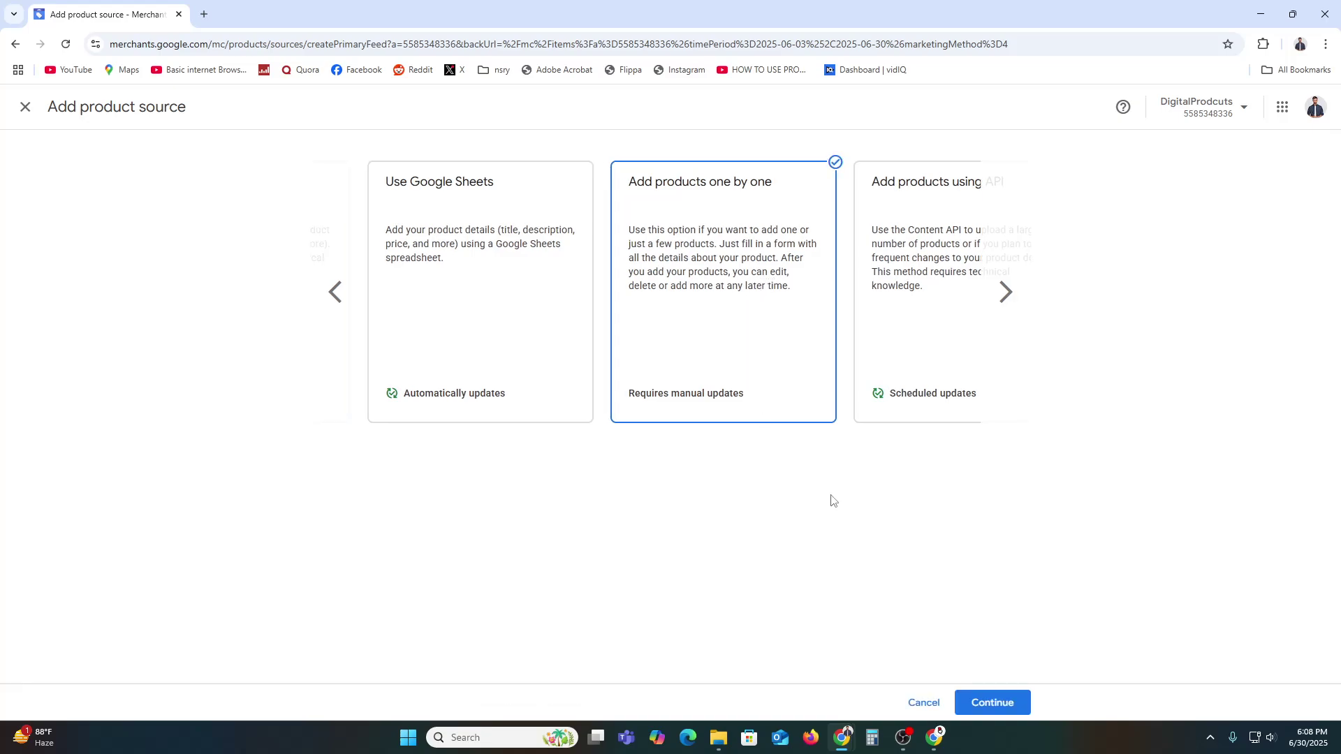
left_click(1006, 293)
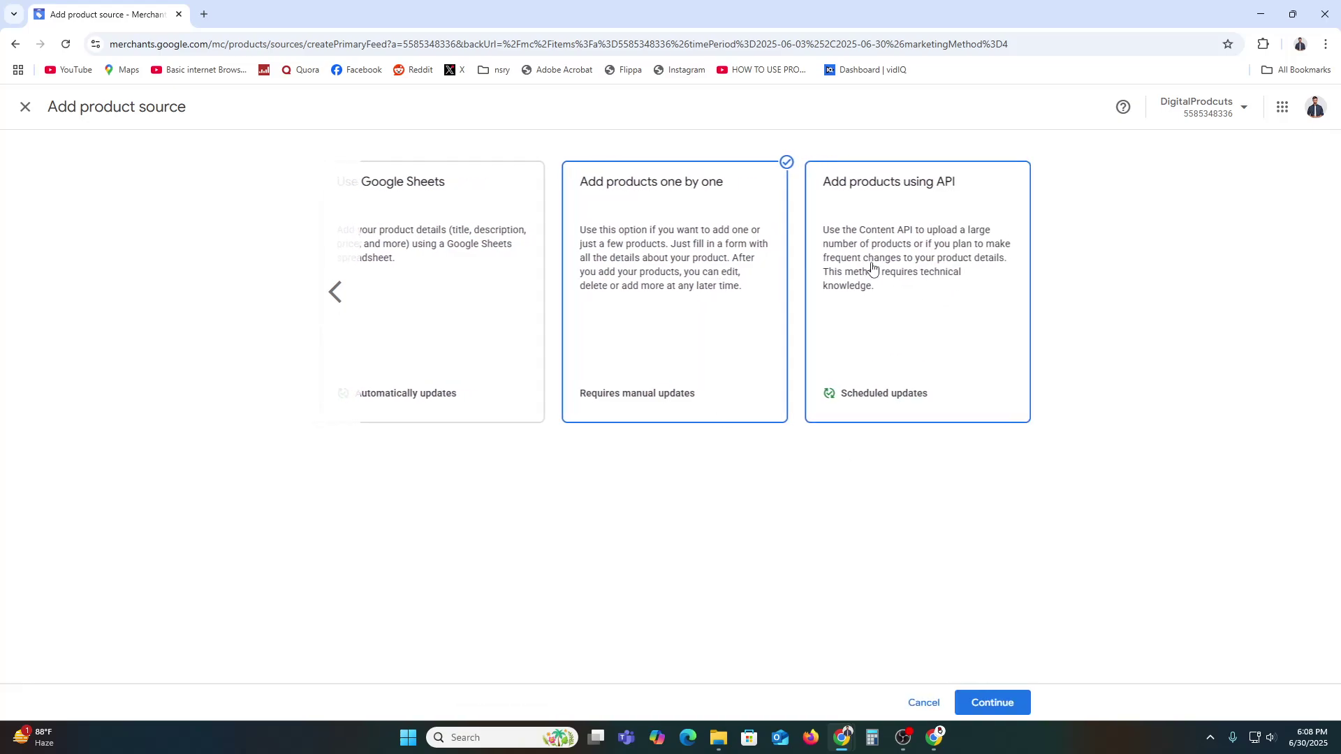
left_click(330, 295)
left_click(330, 299)
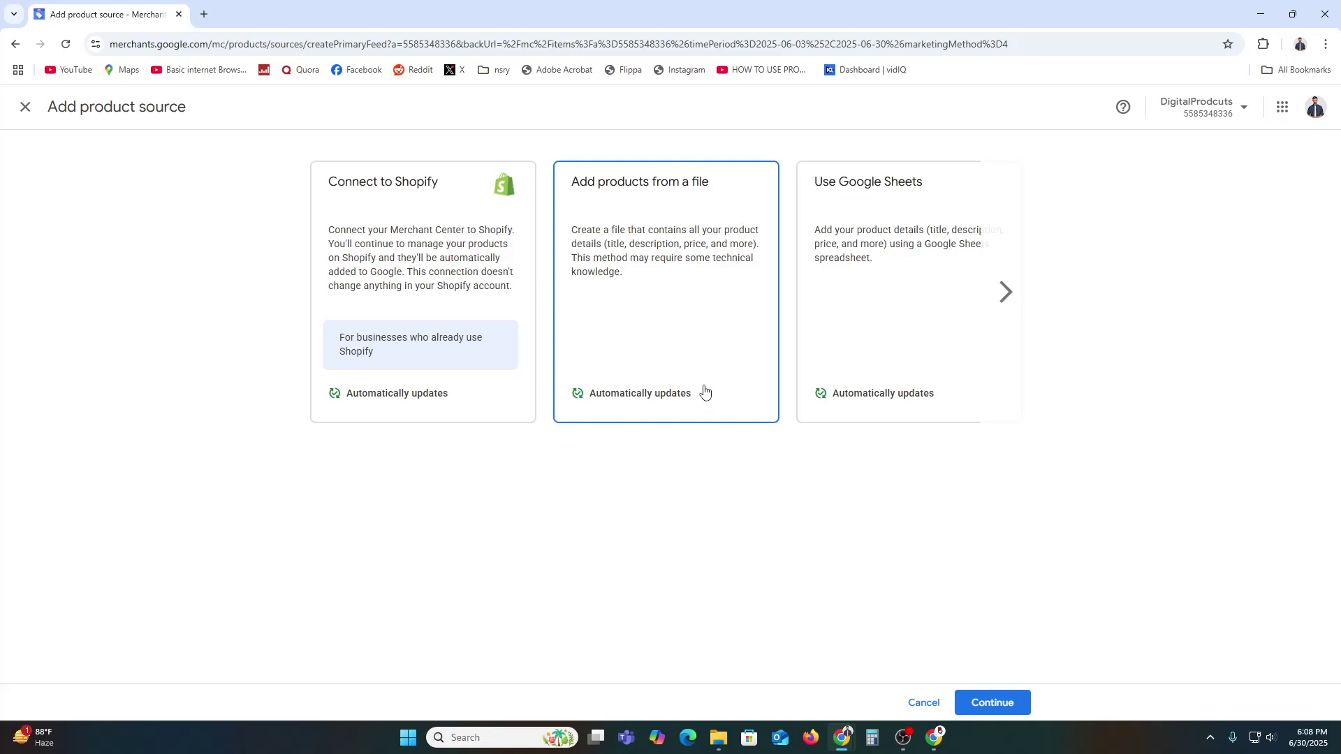
left_click(697, 342)
scroll(691, 447, "down", 1)
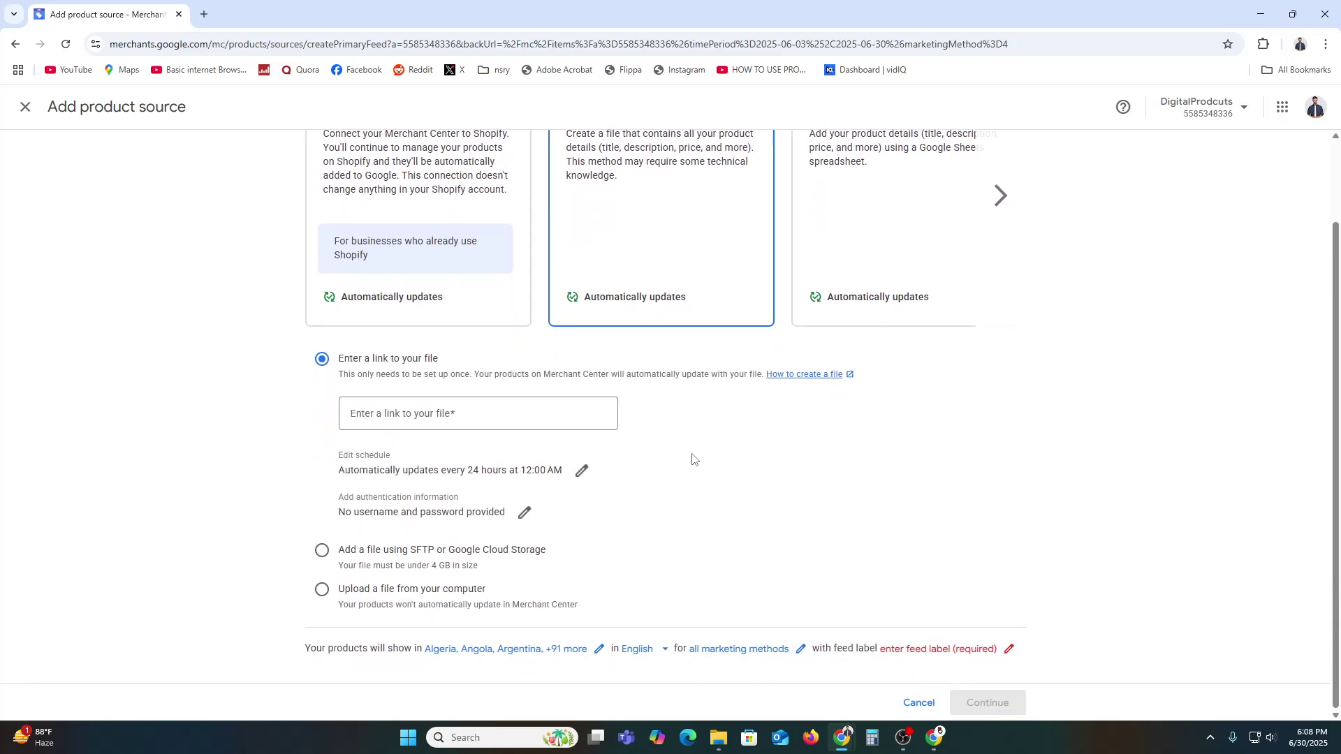
Choose Google Sheets as the product source method, after looking at the neighbouring options.
left_click(832, 230)
left_click(1001, 292)
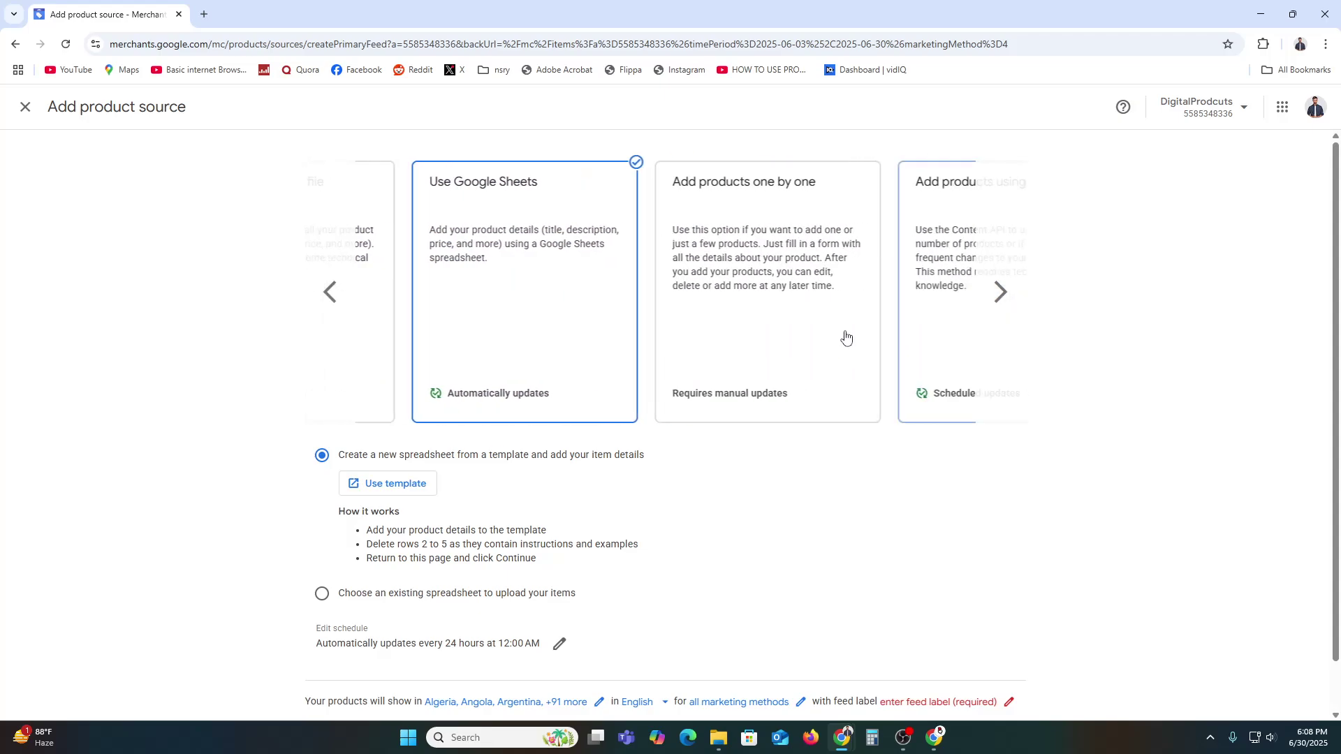
left_click(681, 283)
left_click(410, 302)
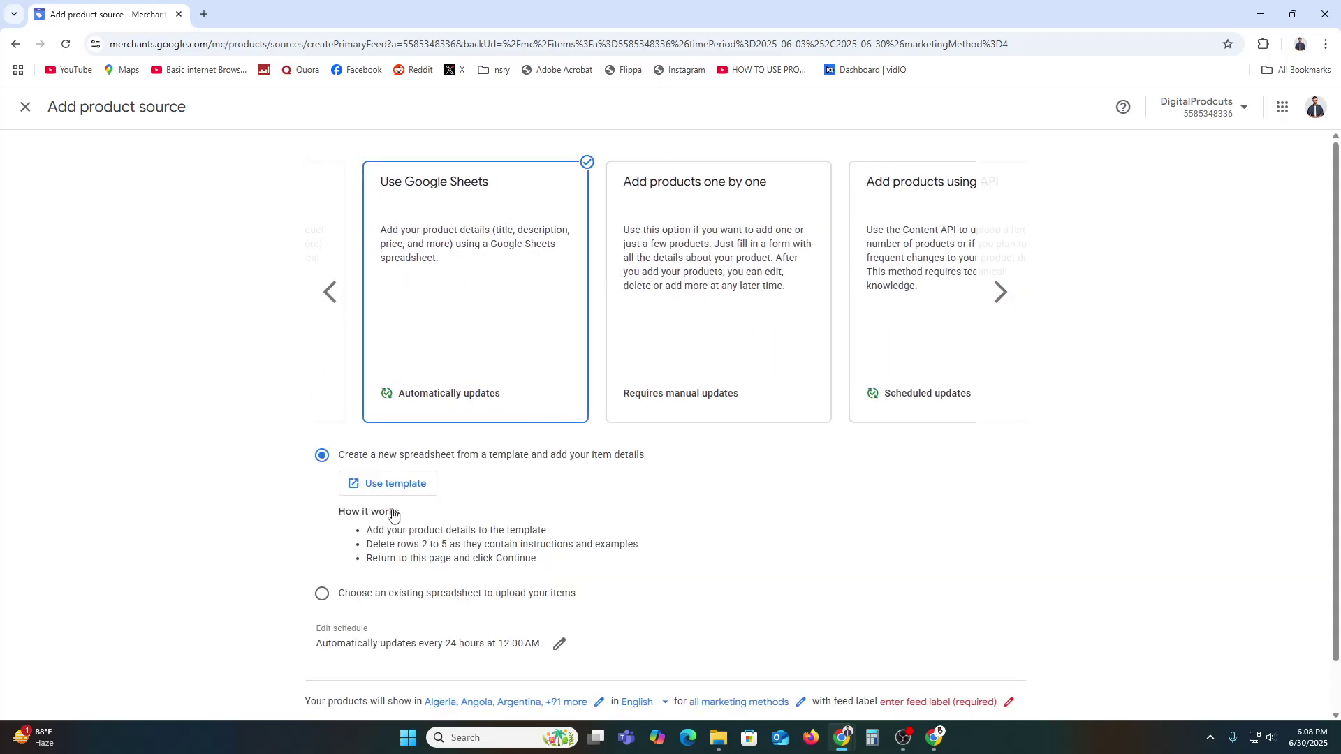
Grant Merchant Center access to all Google Drive files and Sheets spreadsheets, and create a new feed spreadsheet from the template.
left_click(389, 483)
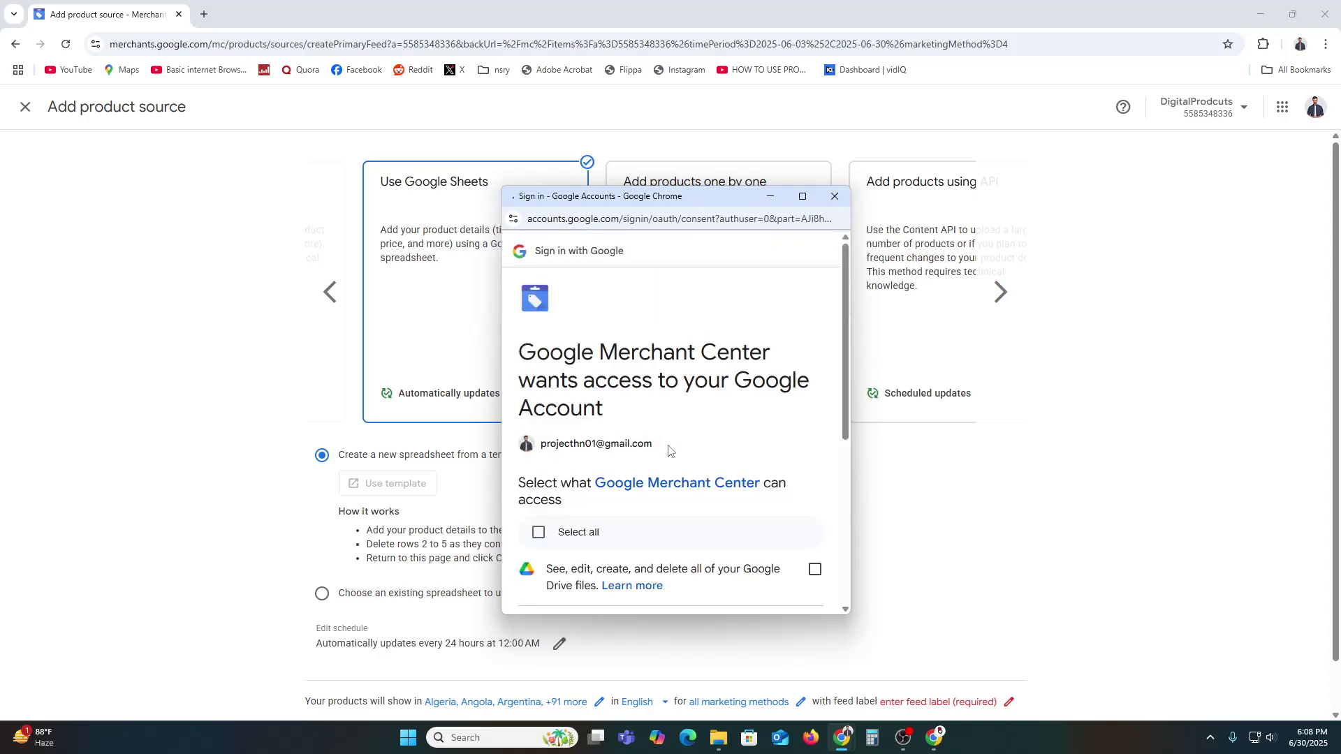
left_click(535, 533)
scroll(538, 536, "down", 5)
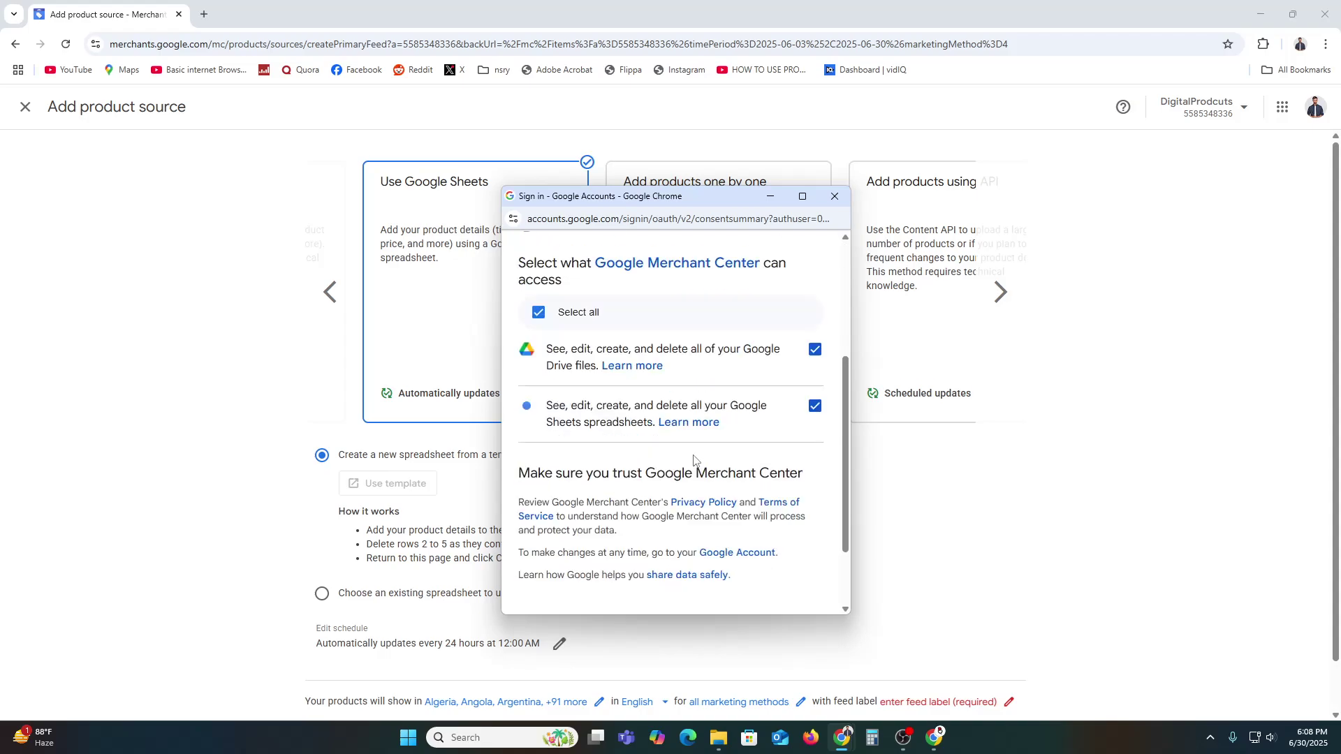
left_click(768, 549)
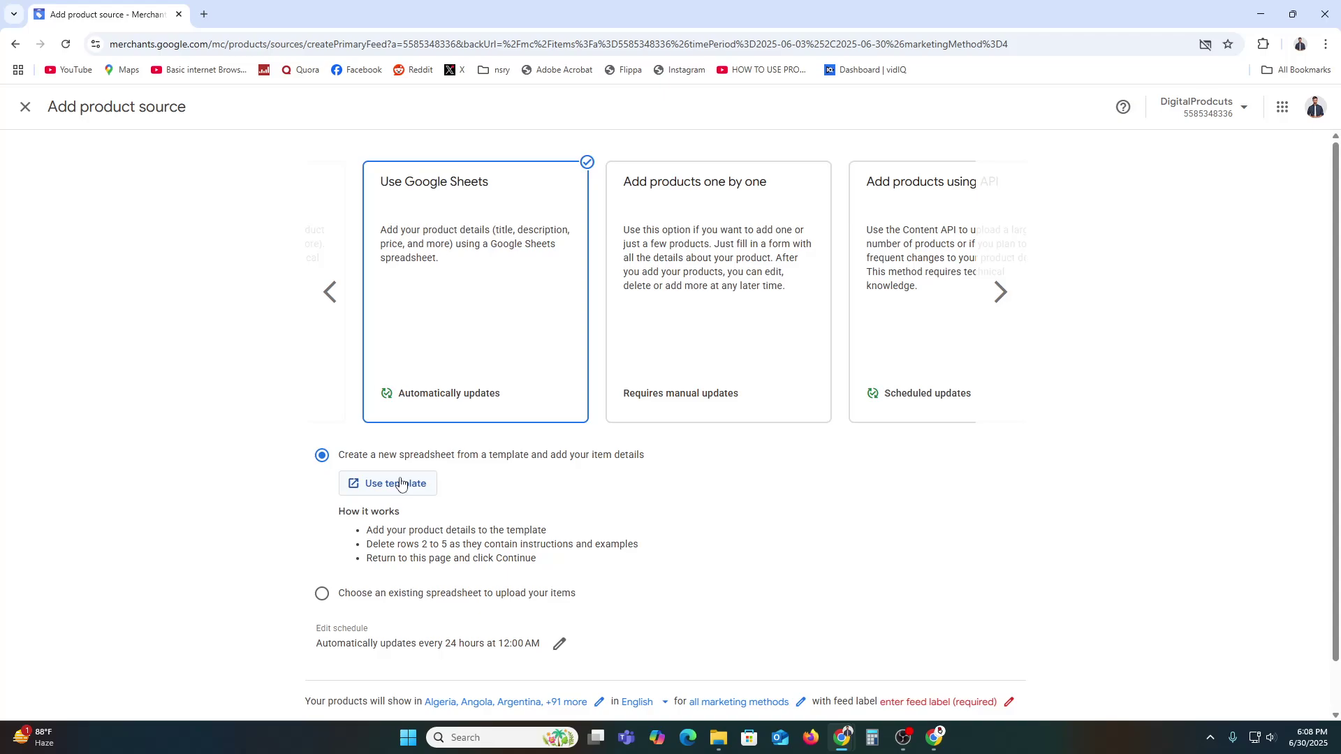
left_click(404, 488)
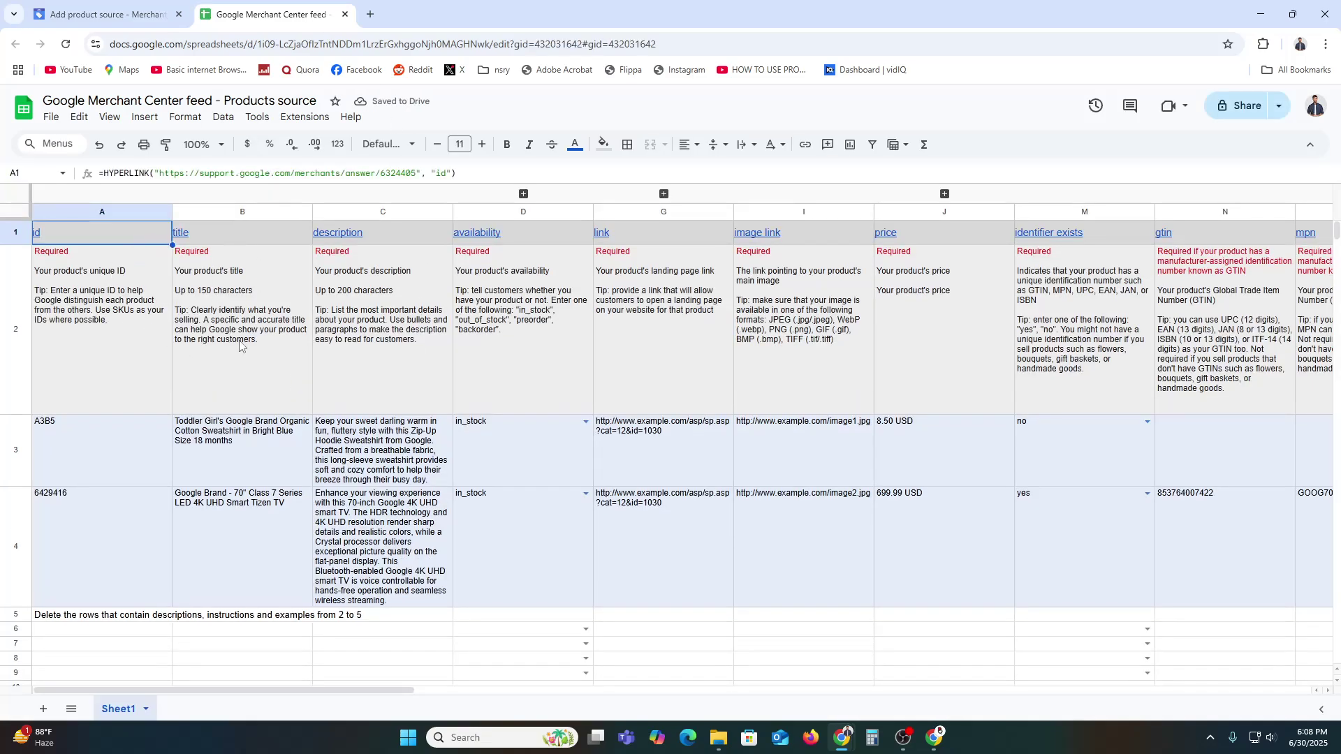
Review the feed template's columns and example rows, and return to the product source setup.
scroll(266, 363, "down", 4)
scroll(317, 363, "up", 4)
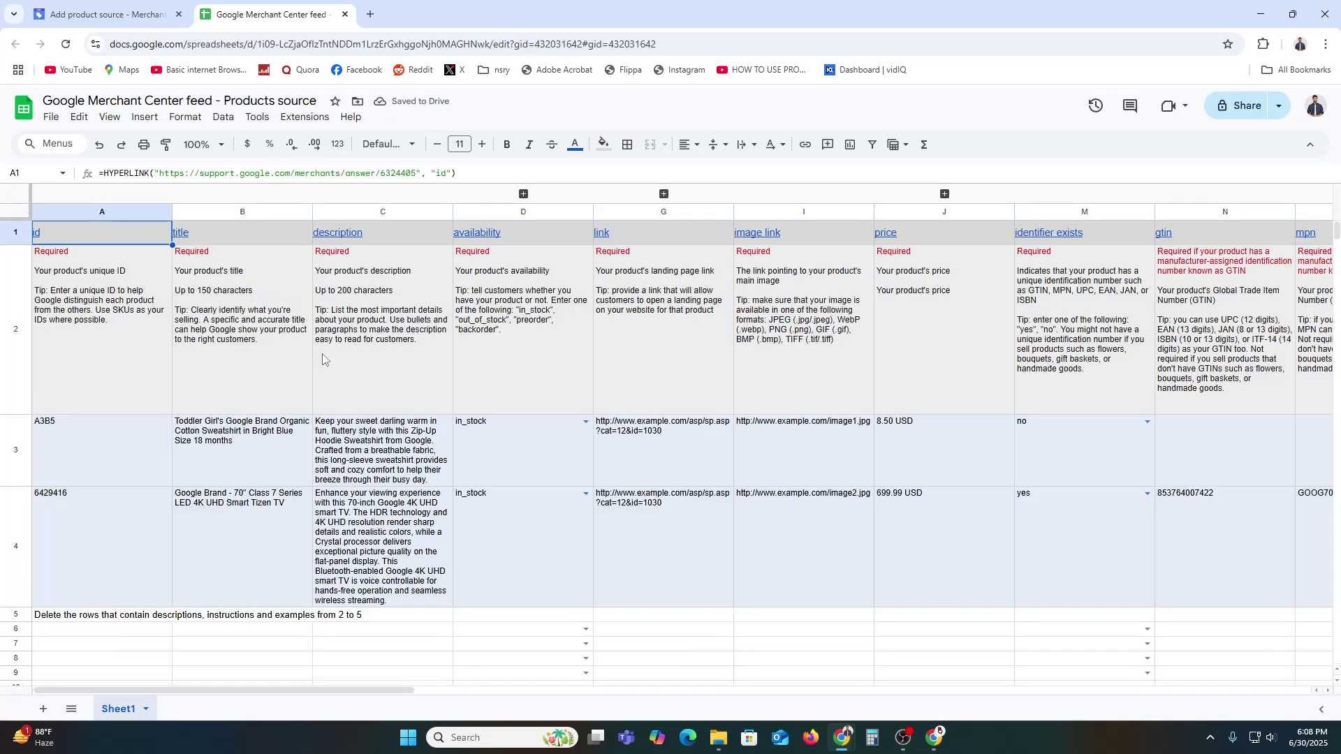
left_click(125, 3)
scroll(482, 548, "down", 1)
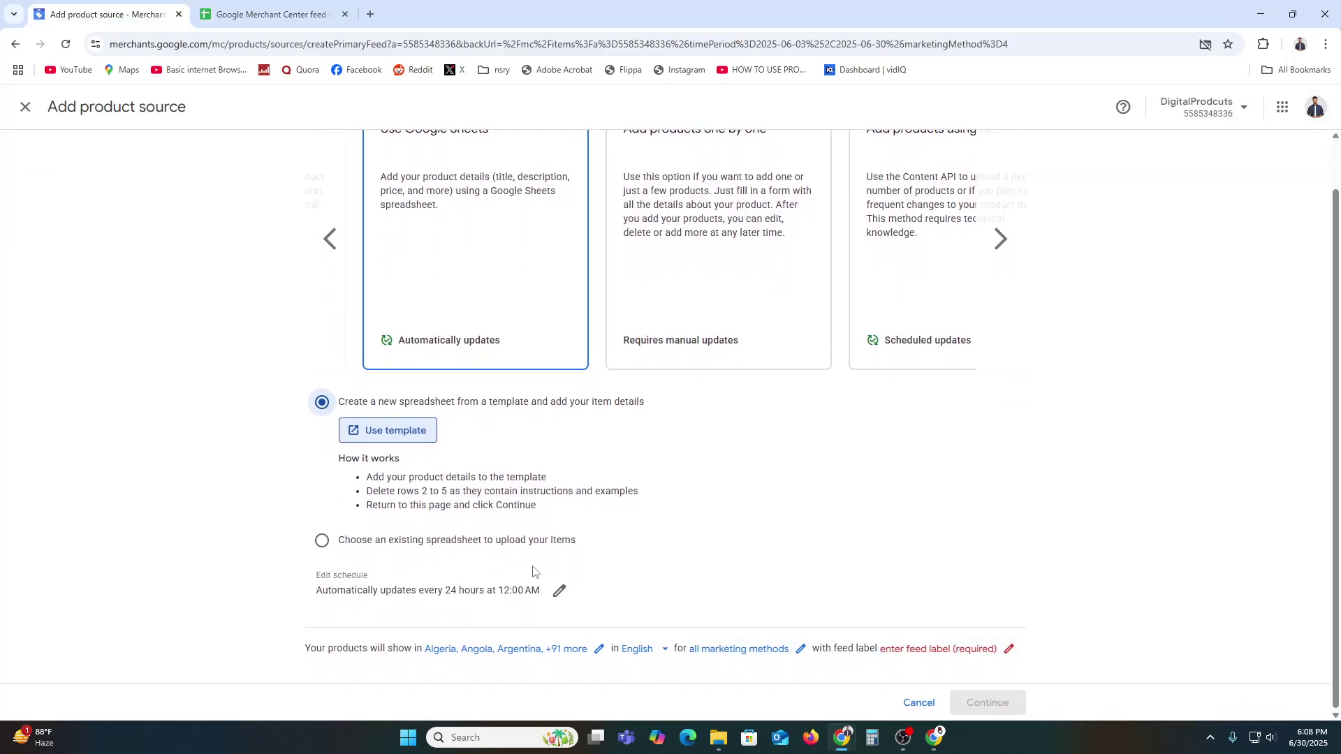
Choose an existing spreadsheet for the product upload and insert the "Google Merchant Center feed - Products source" file.
left_click(384, 550)
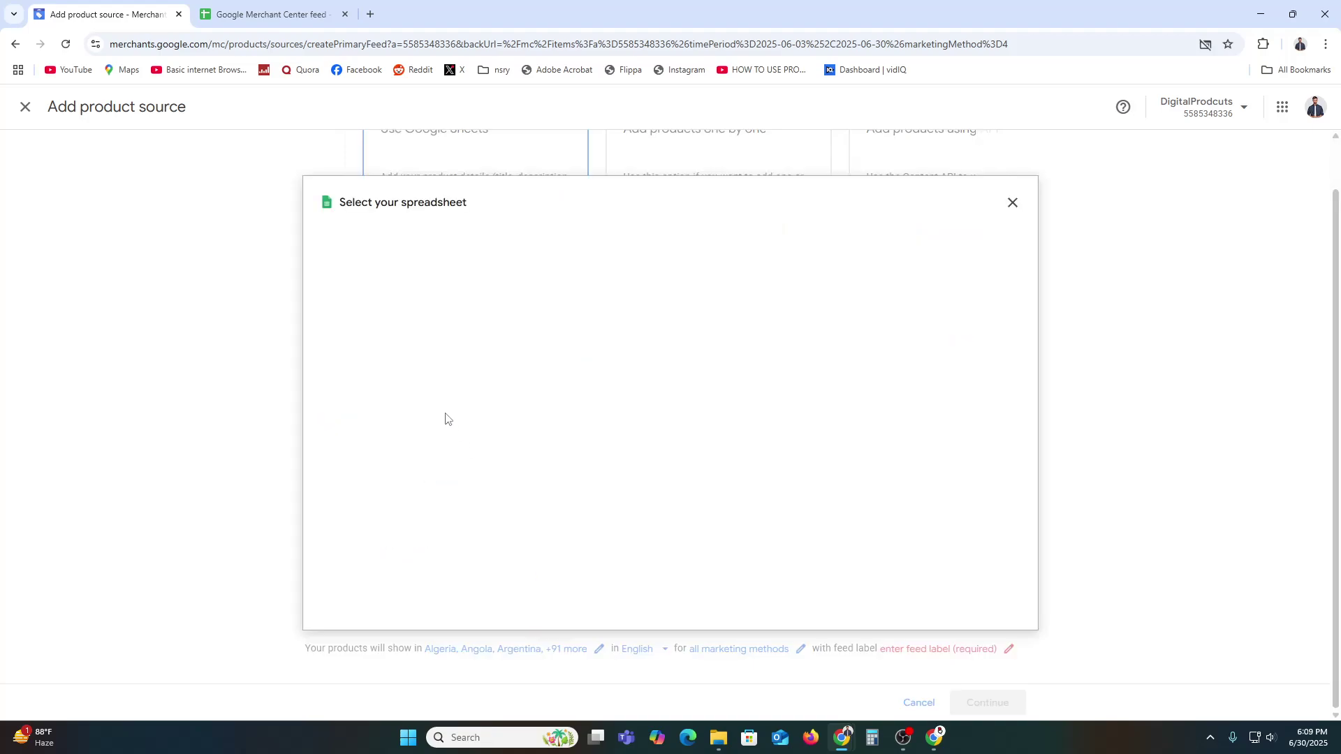
left_click(329, 6)
double_click(154, 100)
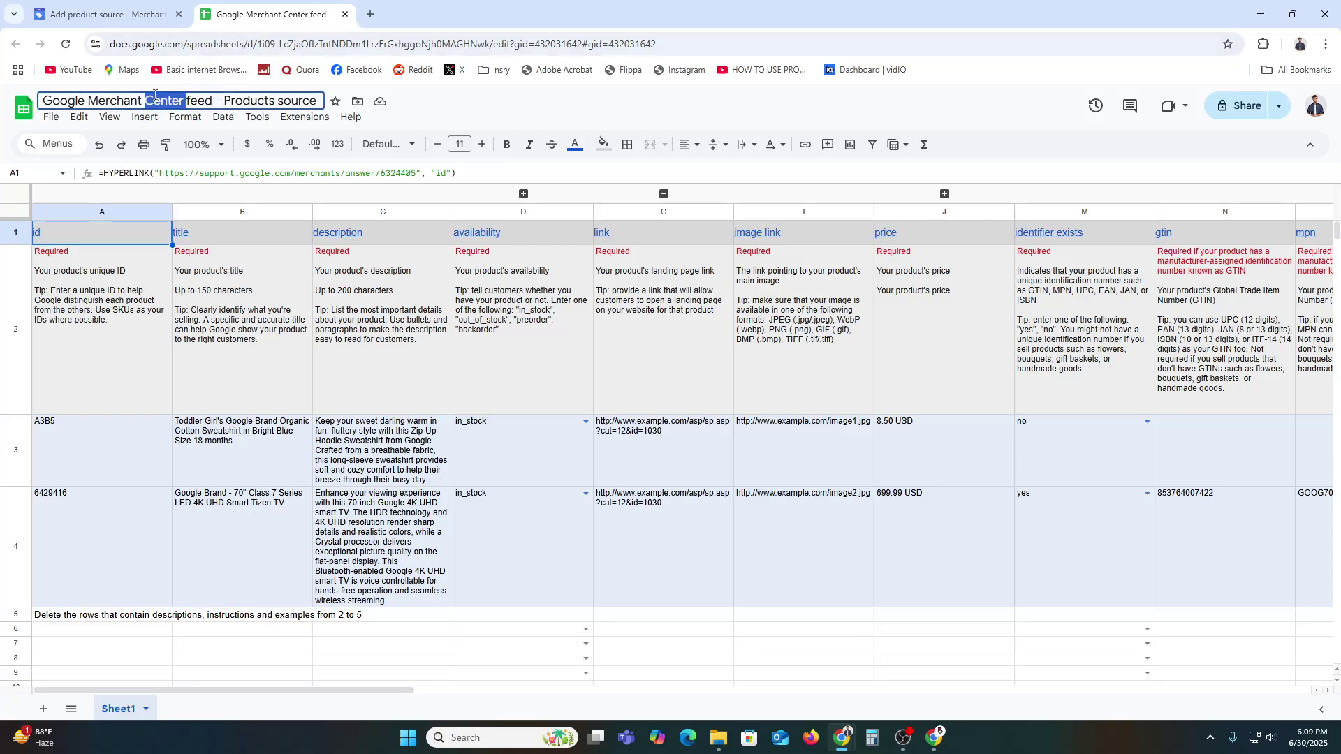
triple_click(154, 100)
left_click(105, 14)
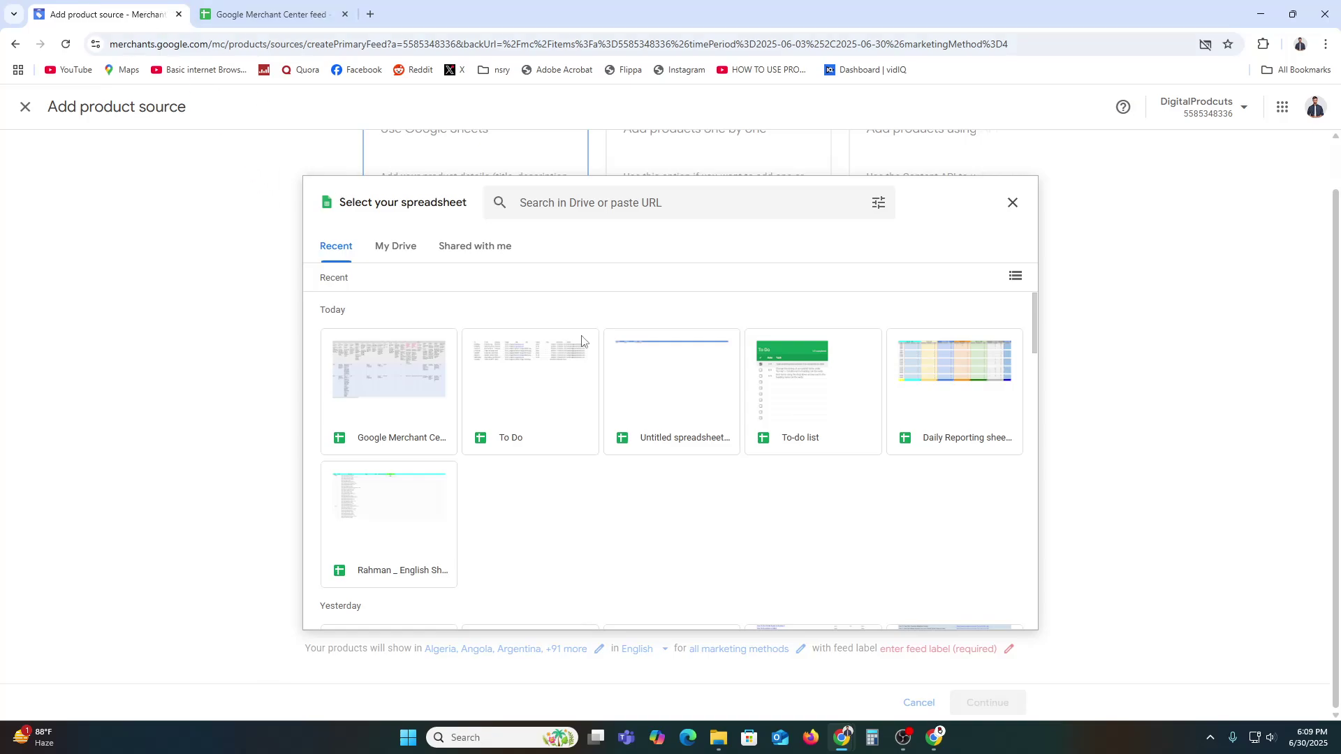
left_click(385, 405)
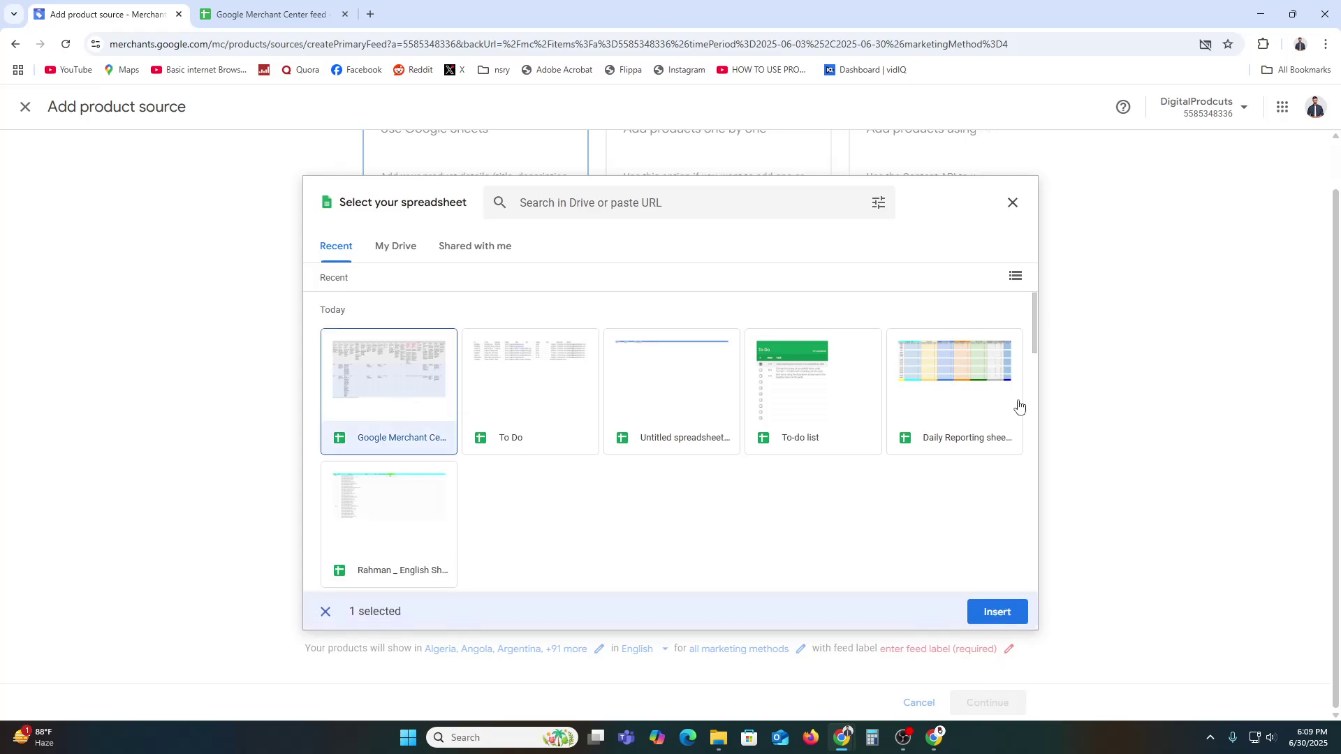
left_click(991, 610)
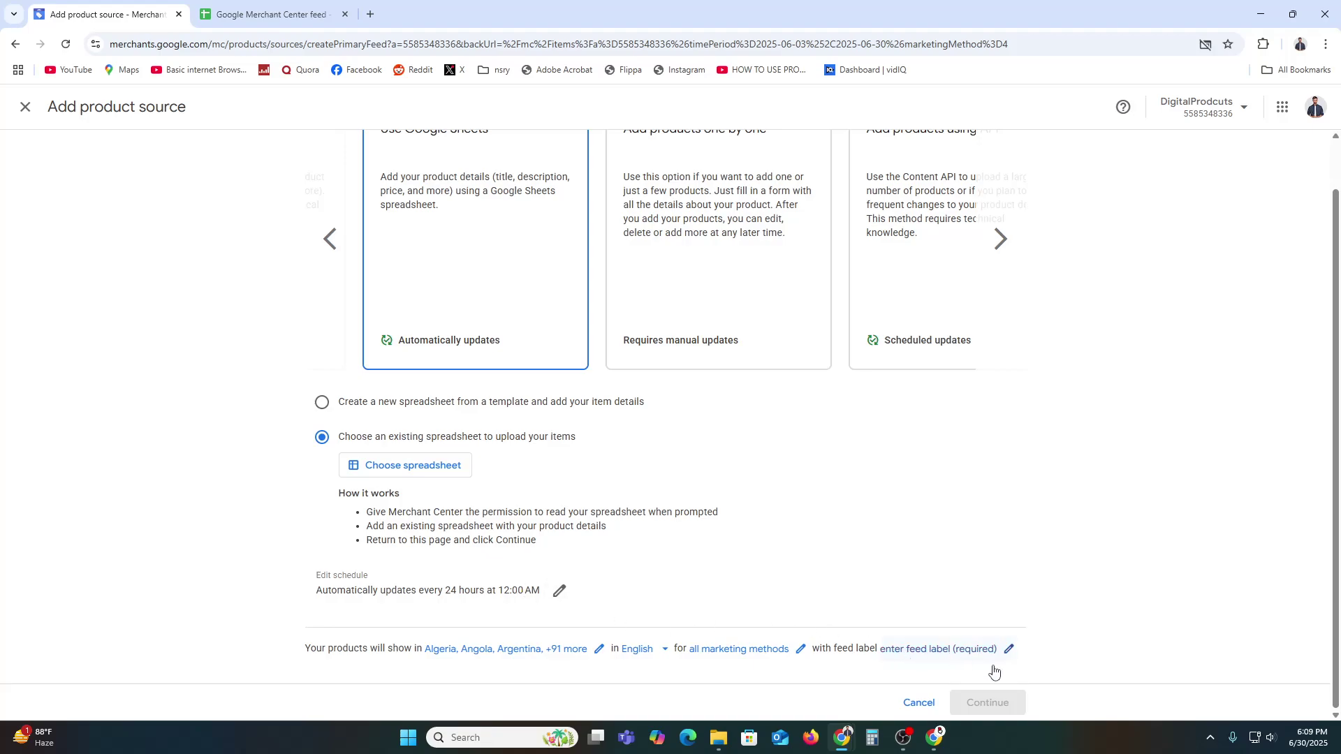
Try to enter the required feed label, first with a name and again as "Shops", and cancel the entry.
scroll(994, 667, "up", 1)
scroll(913, 598, "down", 1)
left_click(972, 653)
left_click(658, 432)
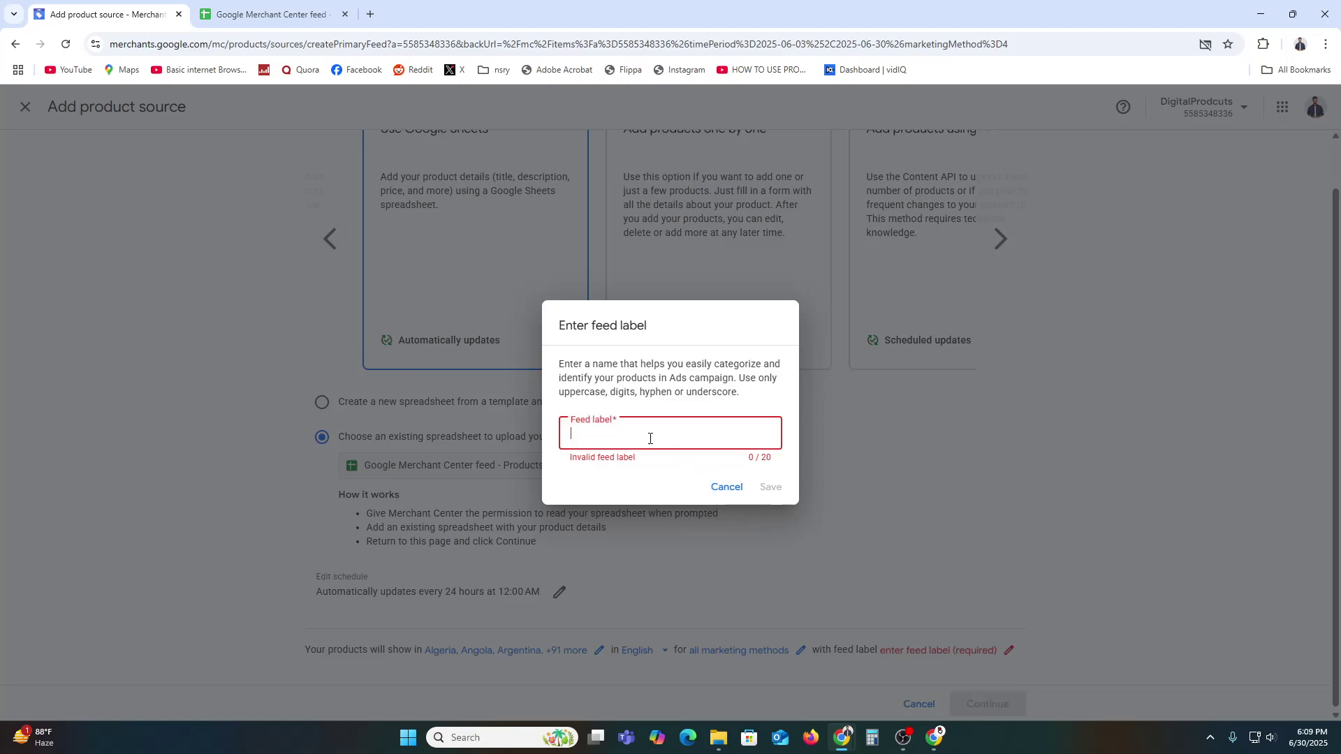
type("Mahim")
left_click(661, 485)
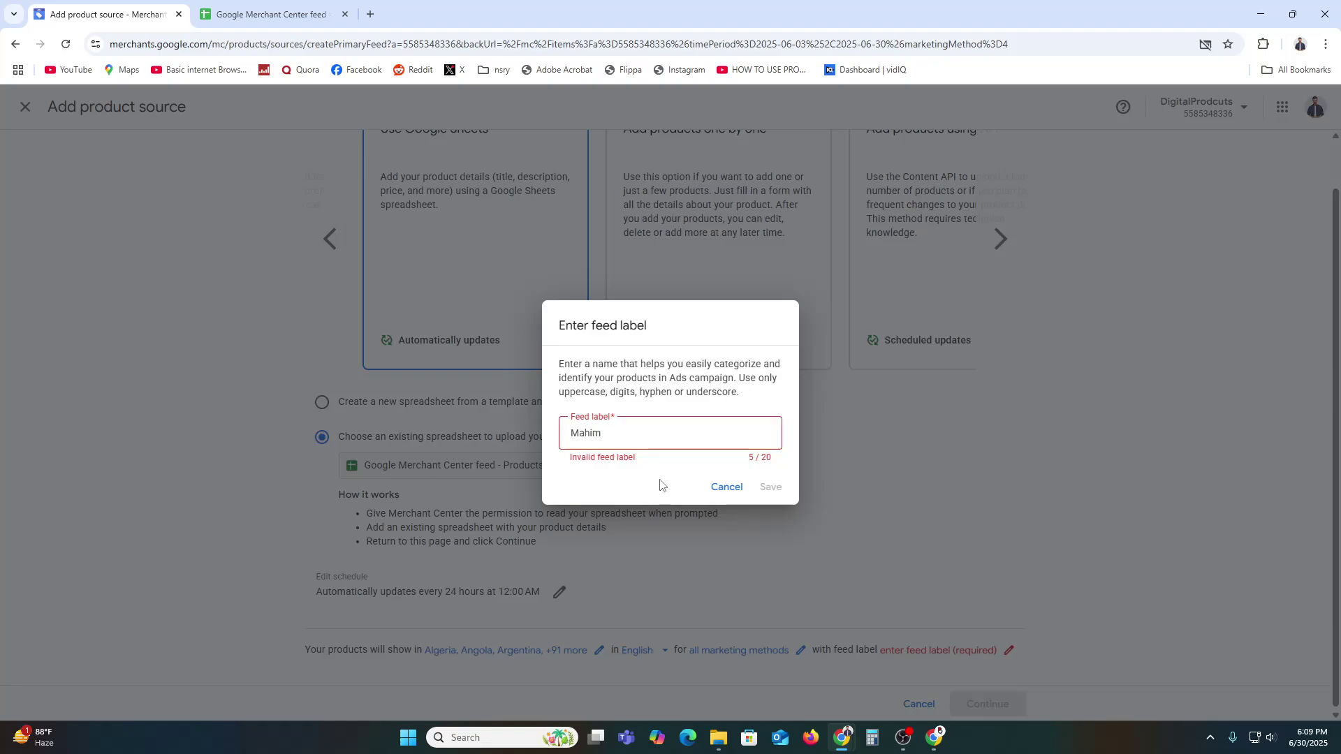
double_click(621, 439)
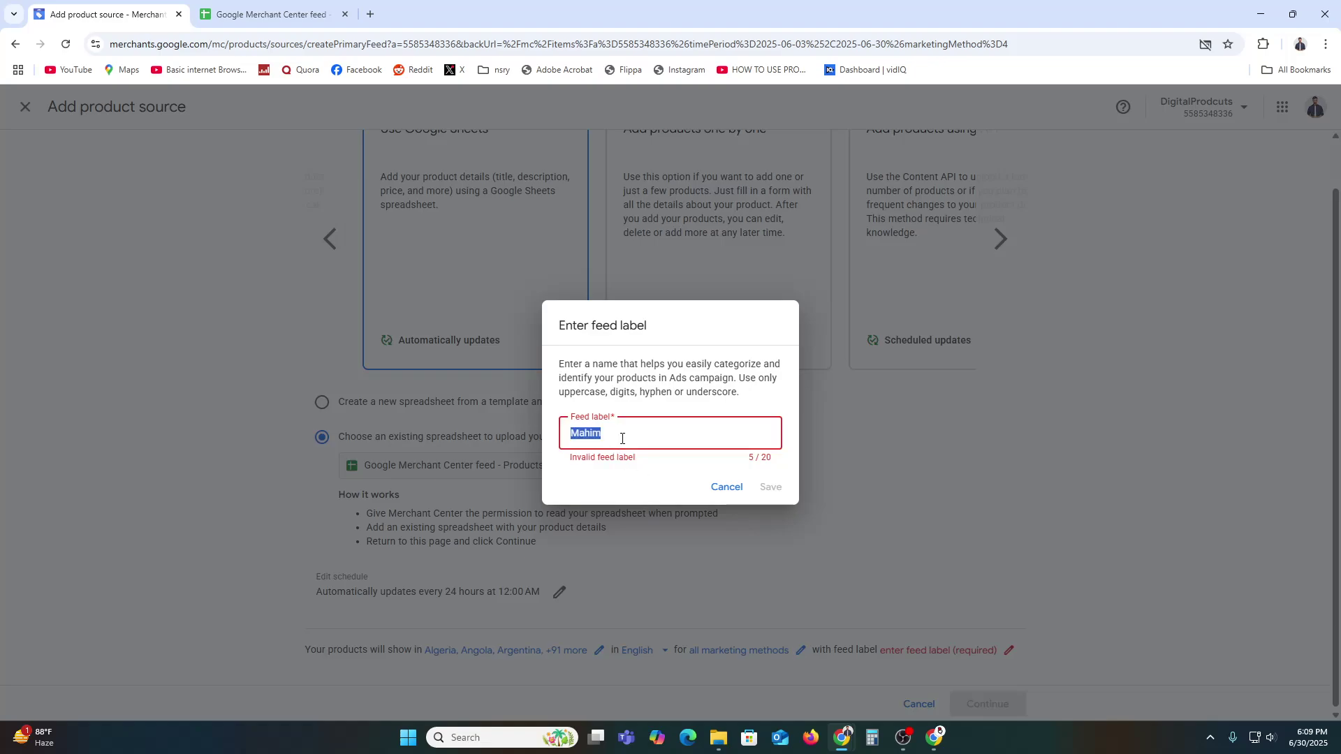
key("BackSpace")
type("Shops")
left_click(726, 487)
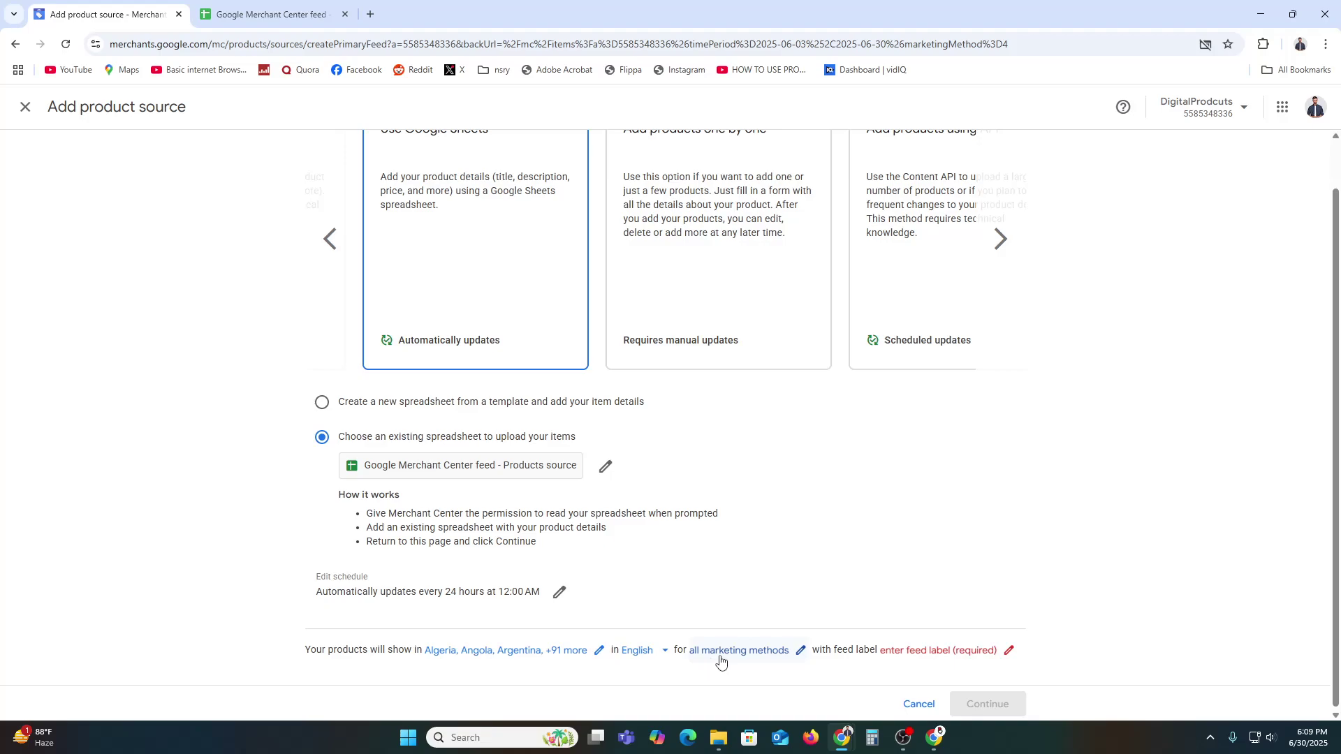
scroll(733, 659, "up", 1)
scroll(615, 588, "down", 1)
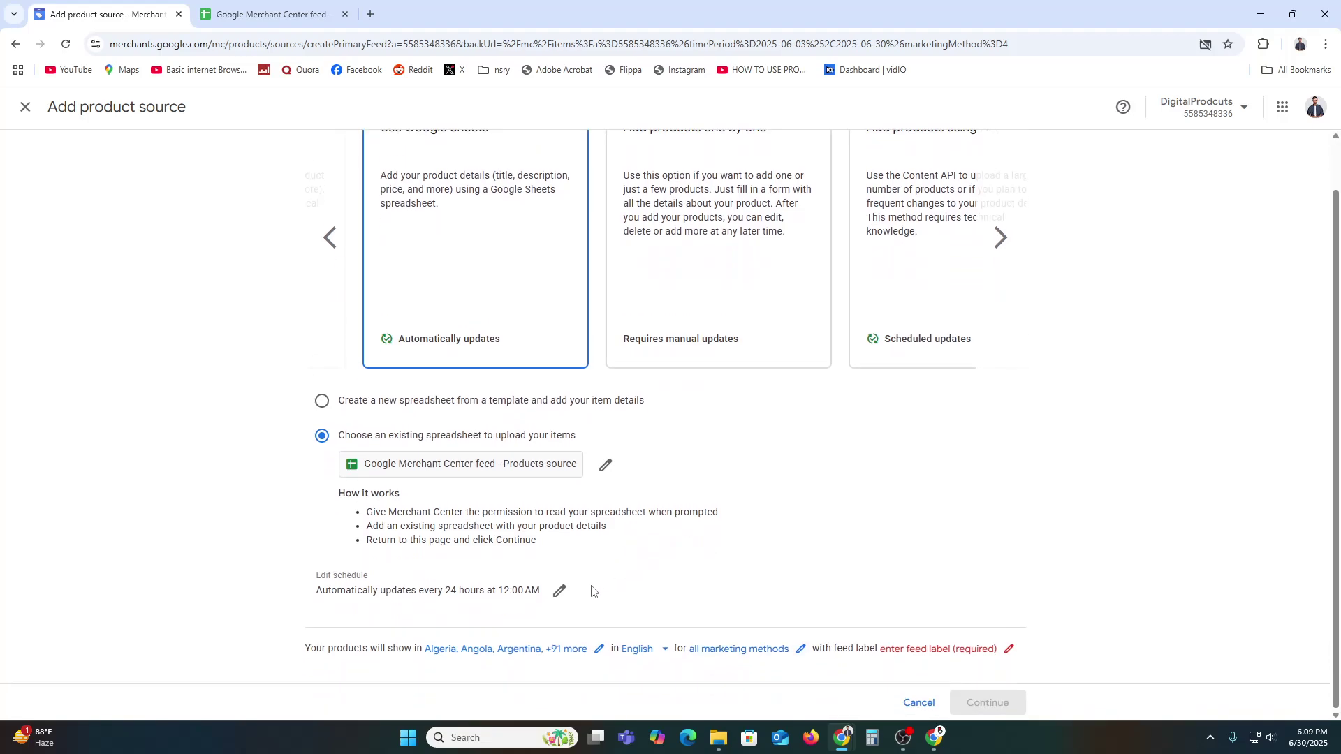
left_click(606, 465)
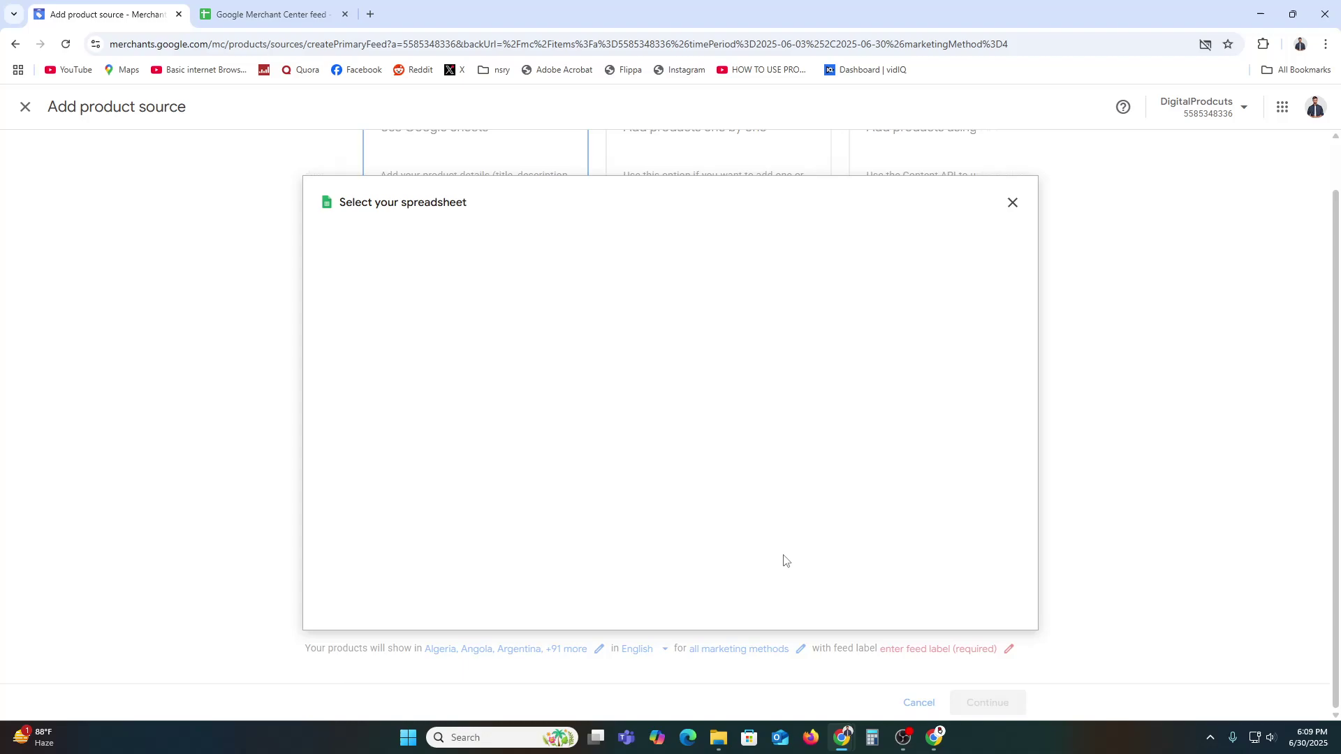
left_click(1013, 203)
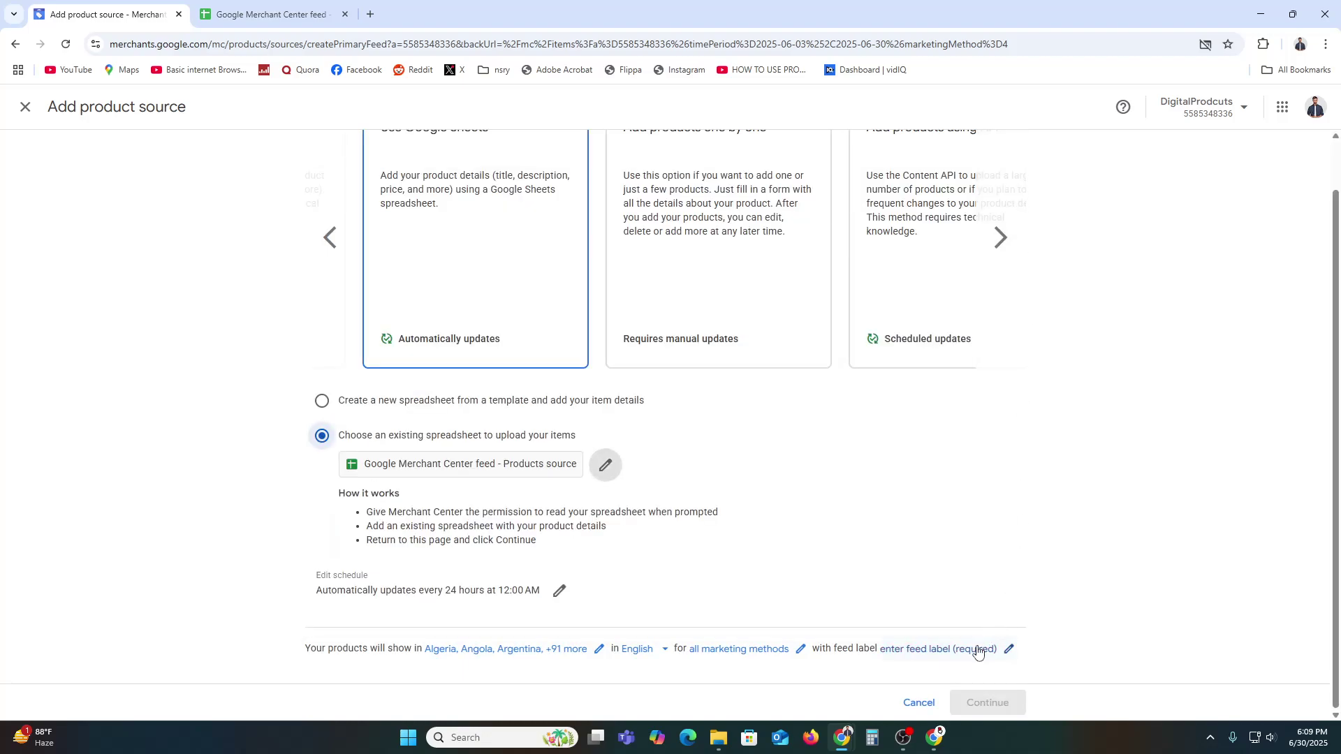
Review the feed spreadsheet's columns from id through condition and their instructions, and return to the product source setup.
left_click(286, 12)
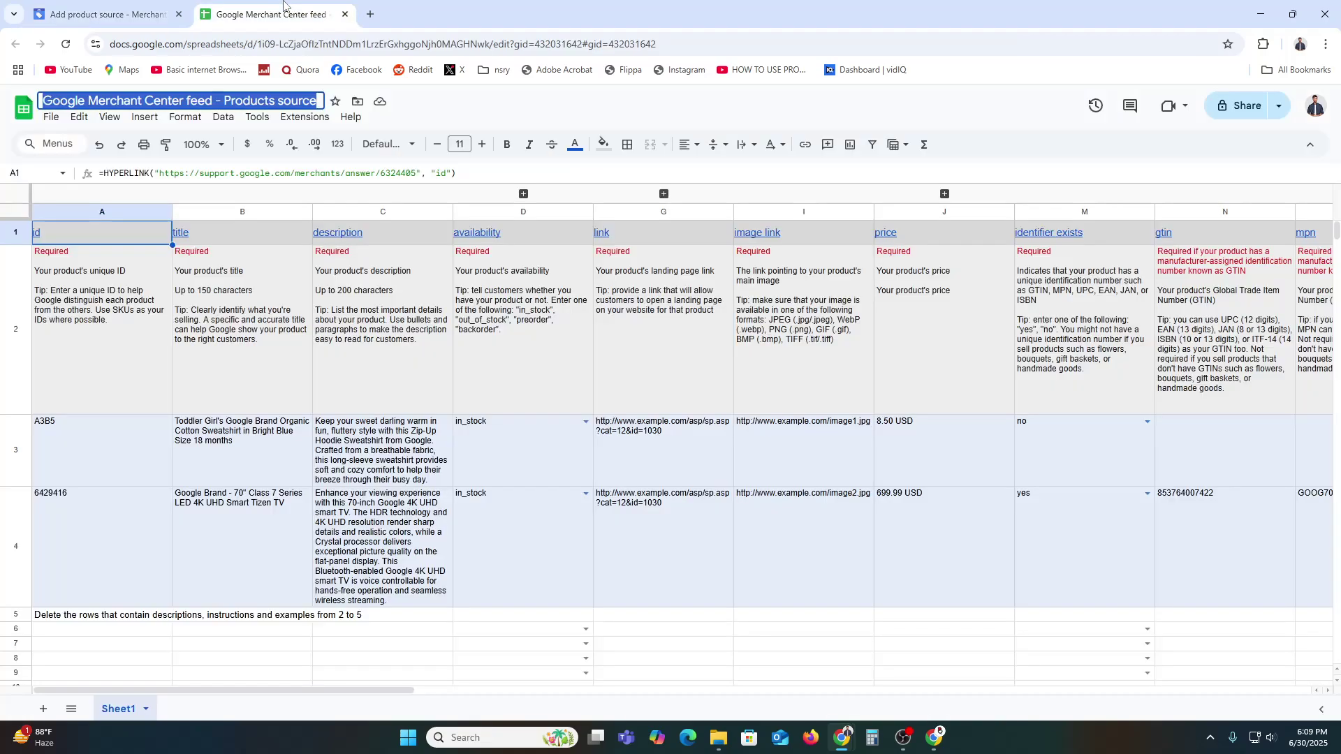
left_click_drag(388, 690, 636, 692)
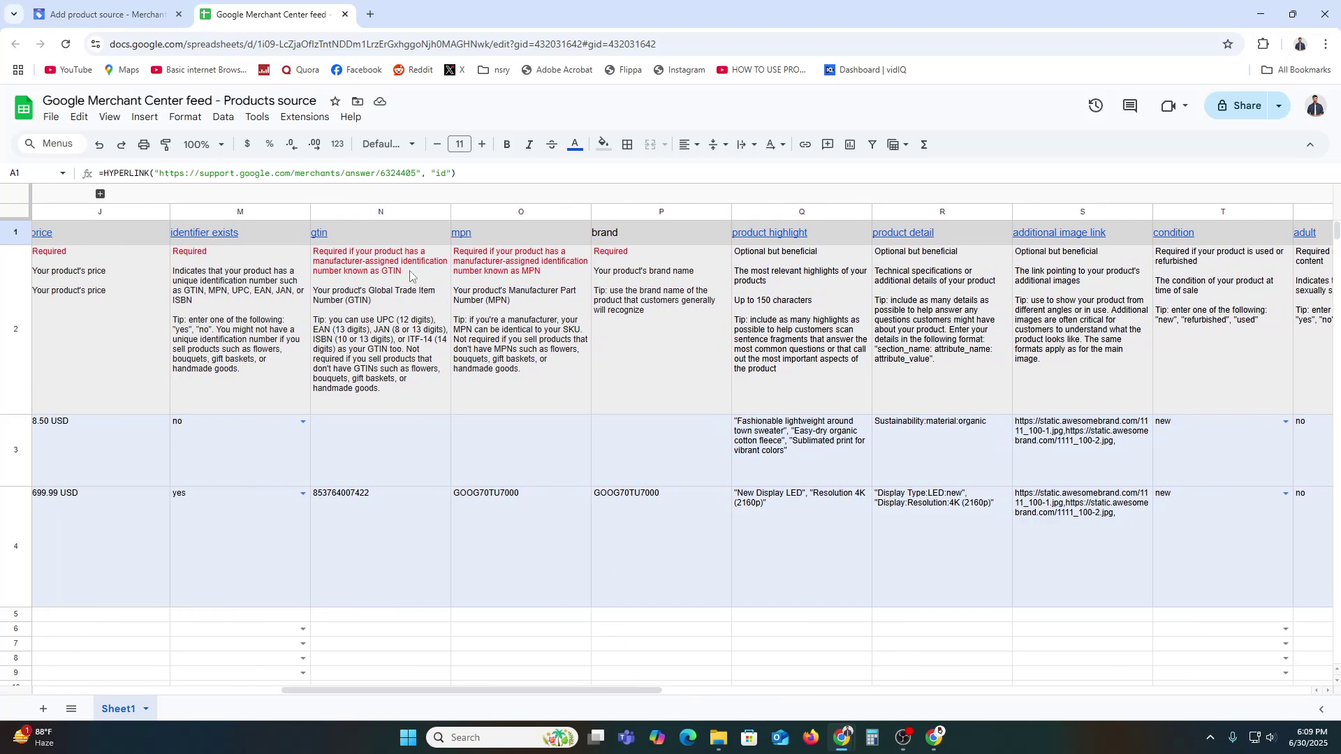
left_click(349, 455)
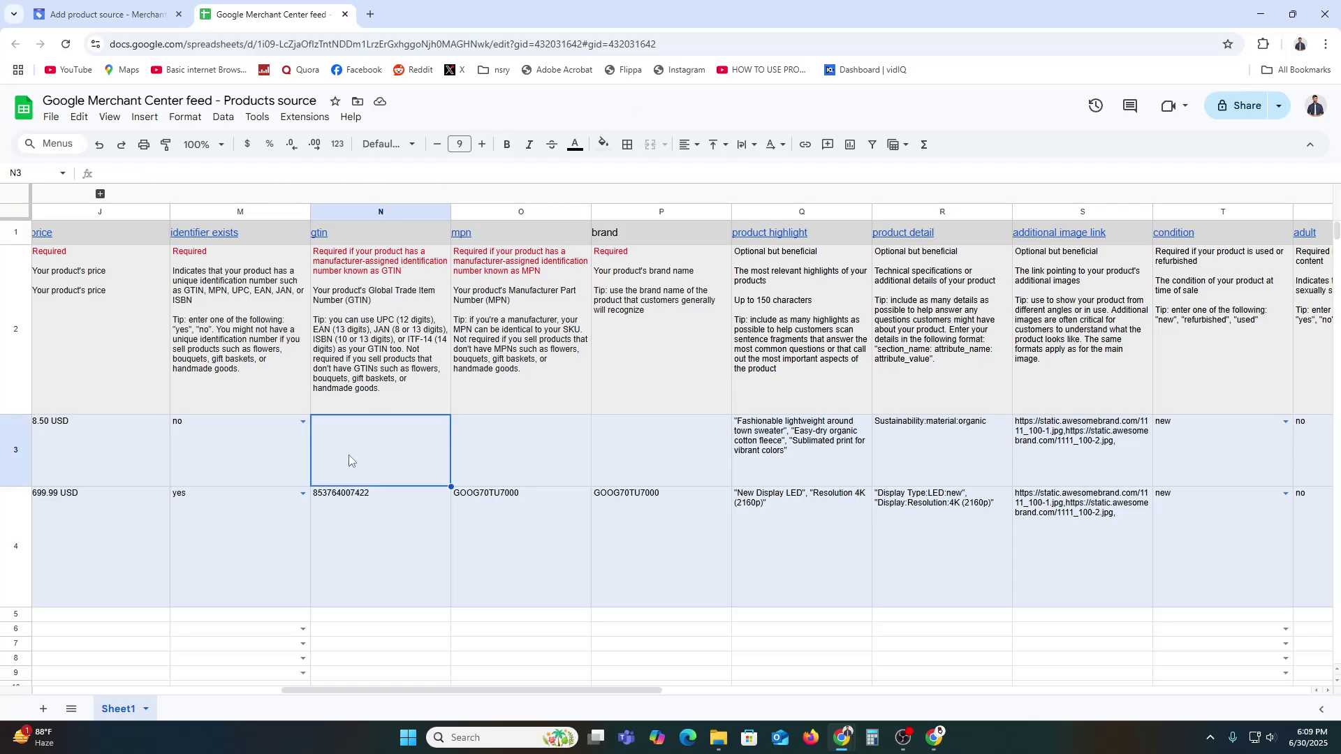
left_click_drag(466, 687, 241, 689)
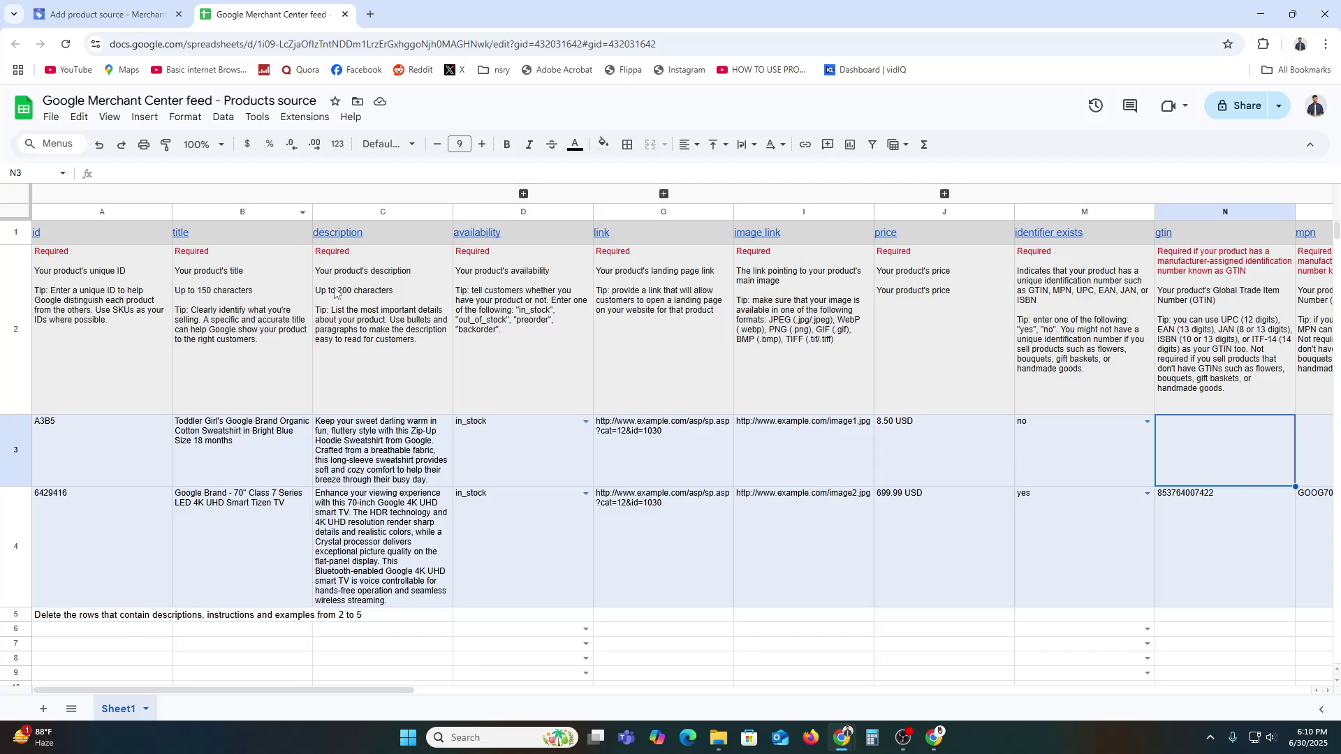
left_click(356, 286)
left_click(116, 8)
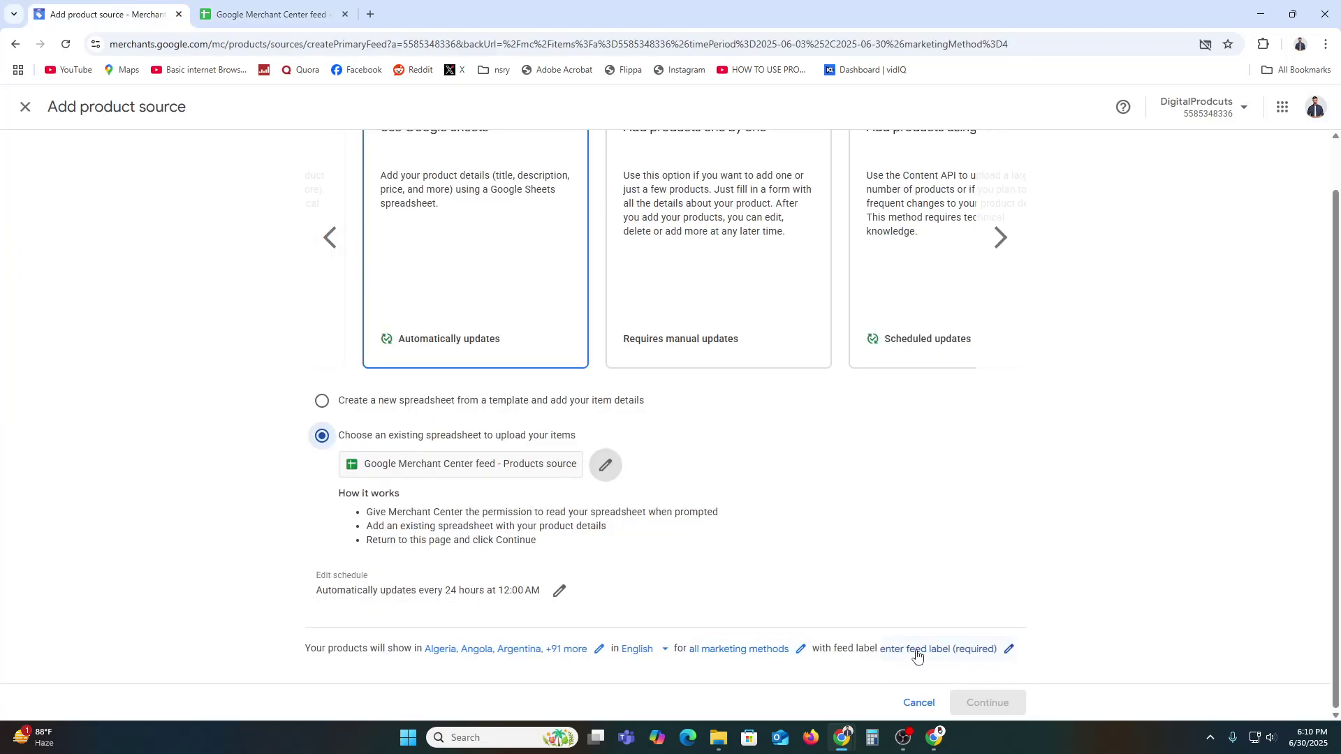
Switch the product source method to adding products one by one, continue to the product form and look through its sections.
scroll(907, 650, "up", 1)
left_click(689, 360)
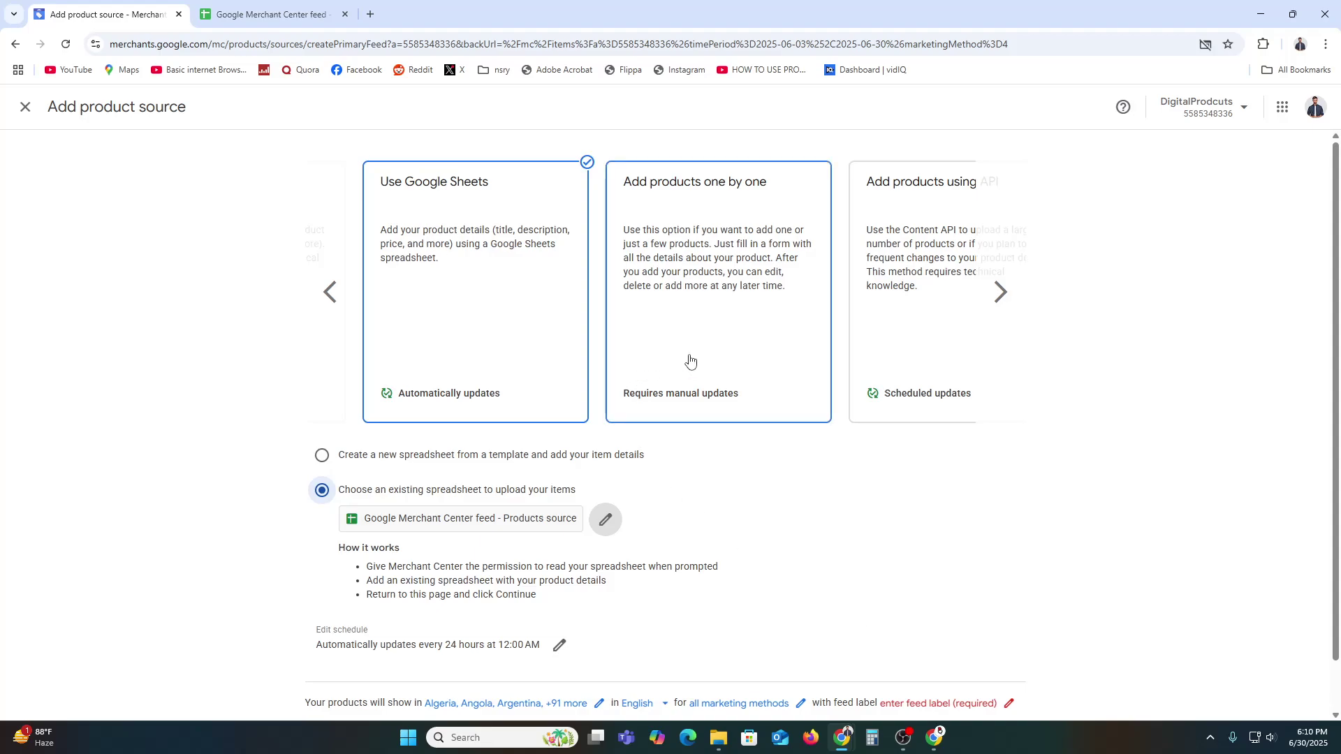
left_click(1028, 703)
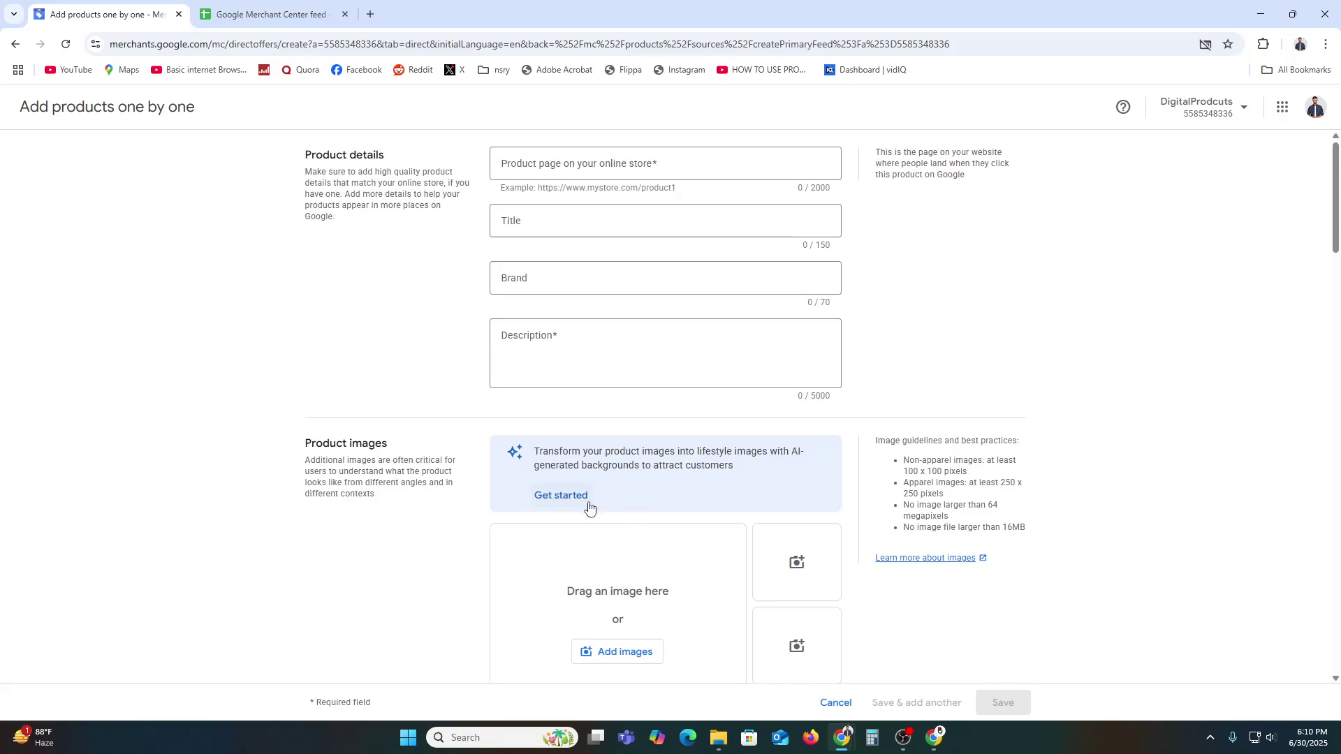
scroll(642, 545, "down", 4)
scroll(765, 634, "up", 4)
scroll(1072, 431, "down", 9)
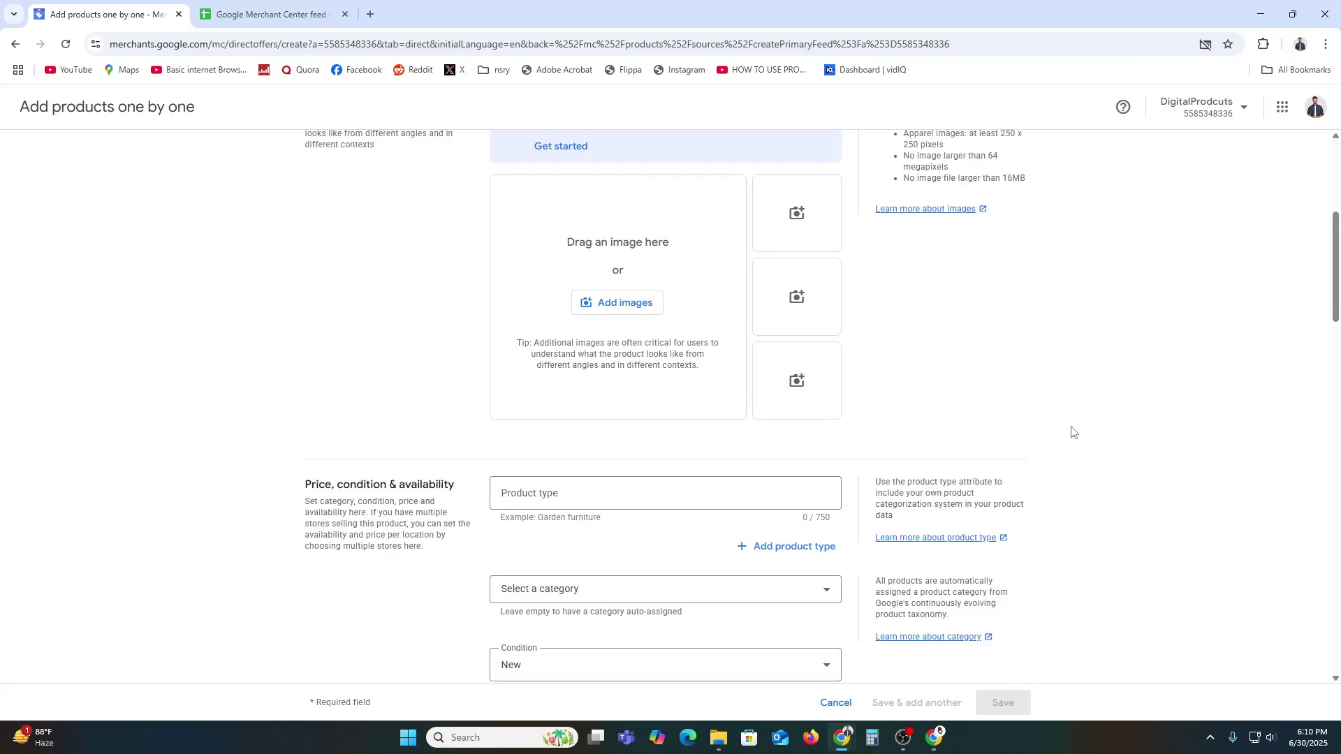
scroll(1071, 456, "up", 9)
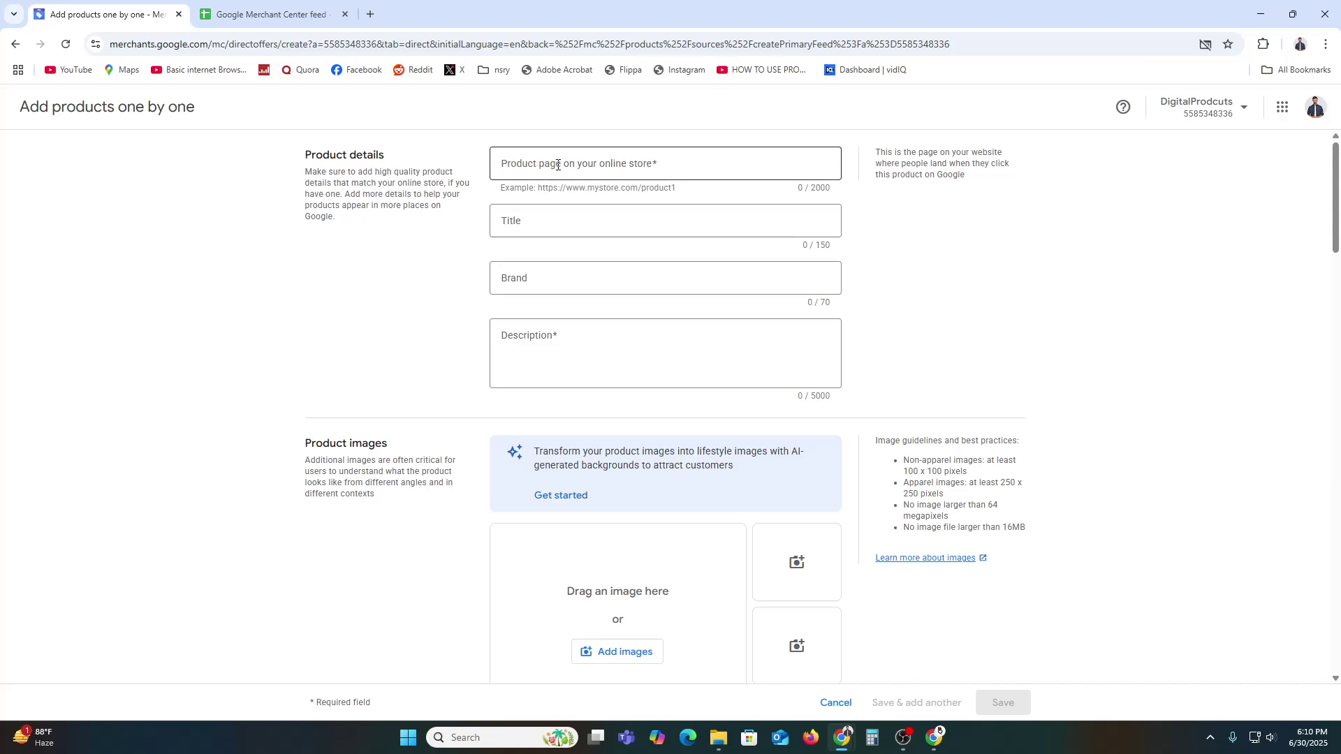
Fill in the title "CANVA PREMIUM", the brand "CANVA" and the description "You can purcess it by subscribe our channel".
left_click(560, 164)
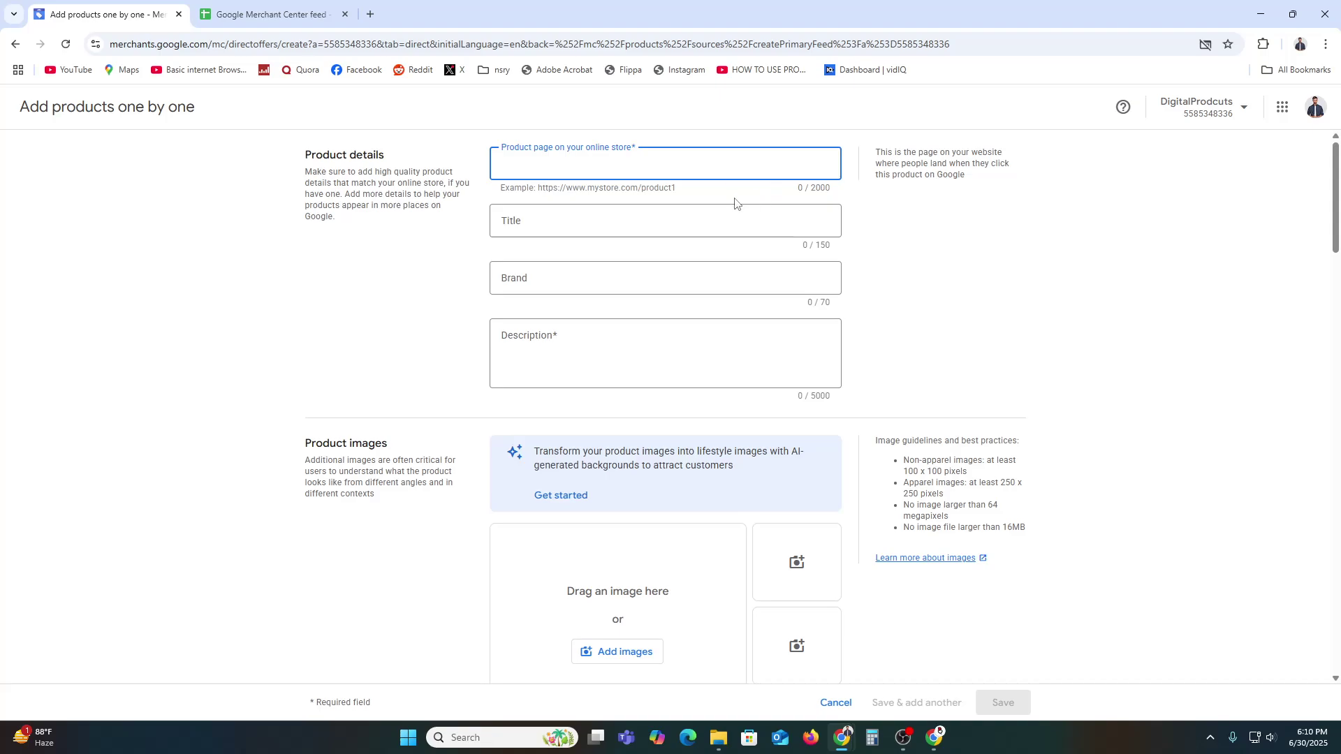
left_click(572, 232)
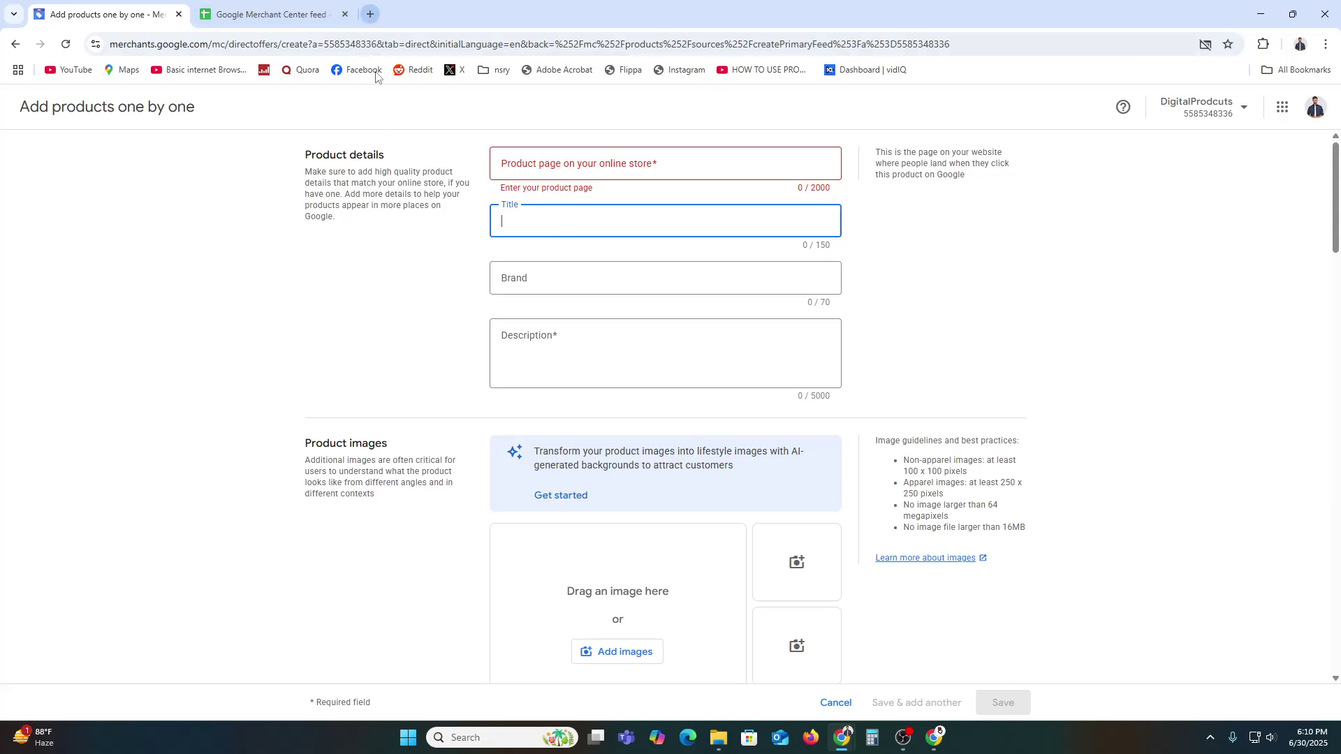
type("CANVA PREMIUM")
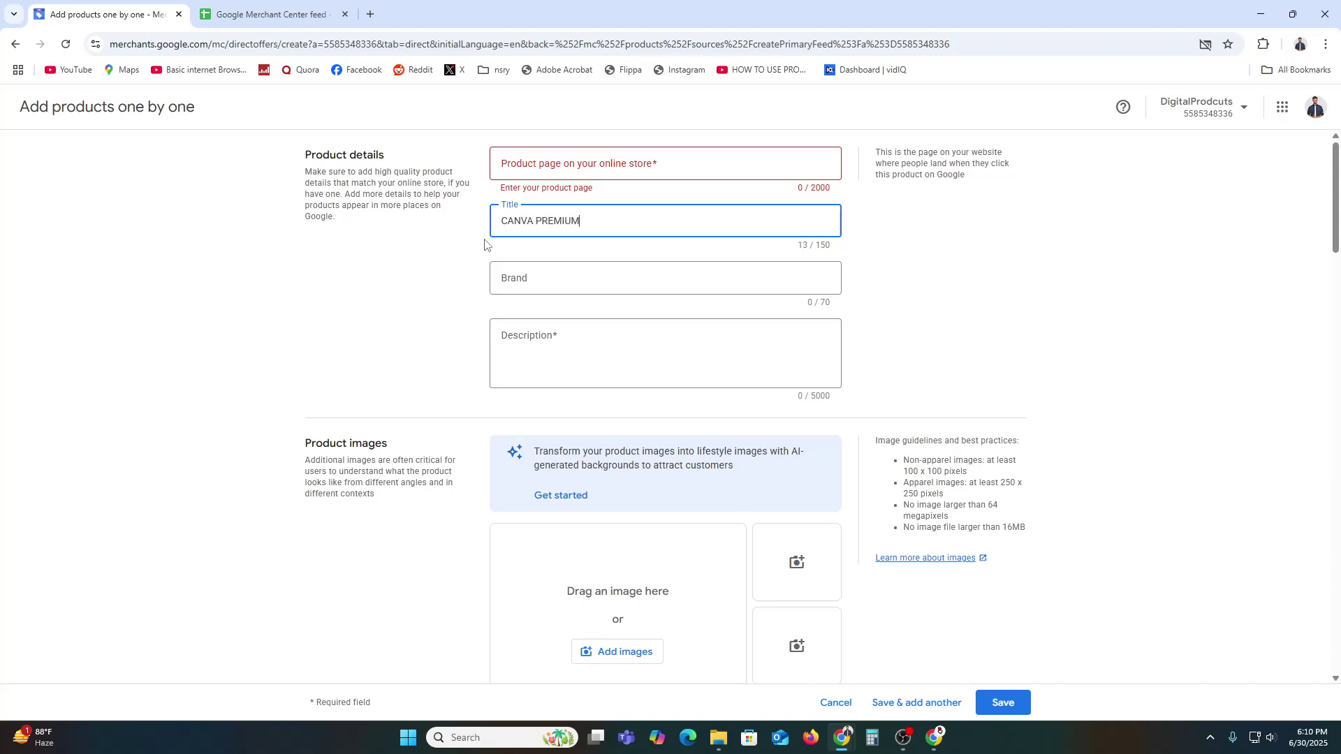
left_click(580, 283)
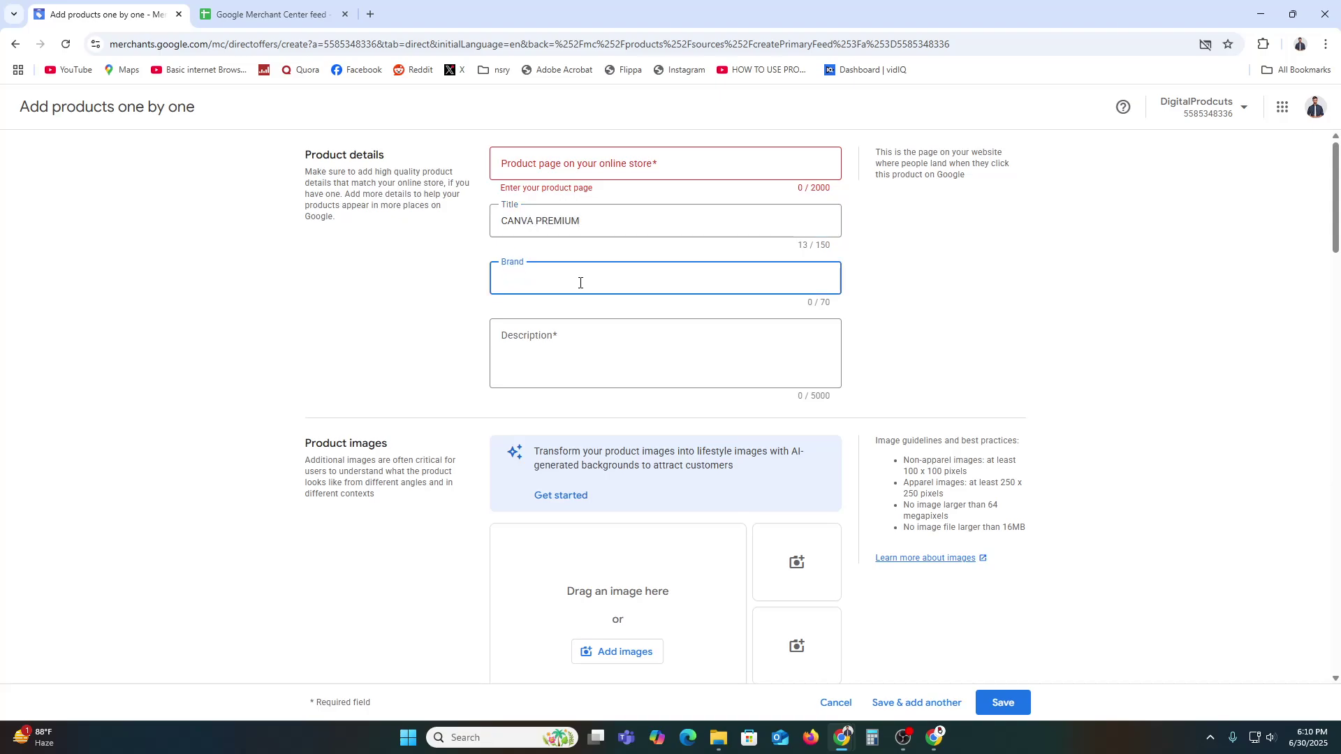
left_click(598, 363)
type("You c")
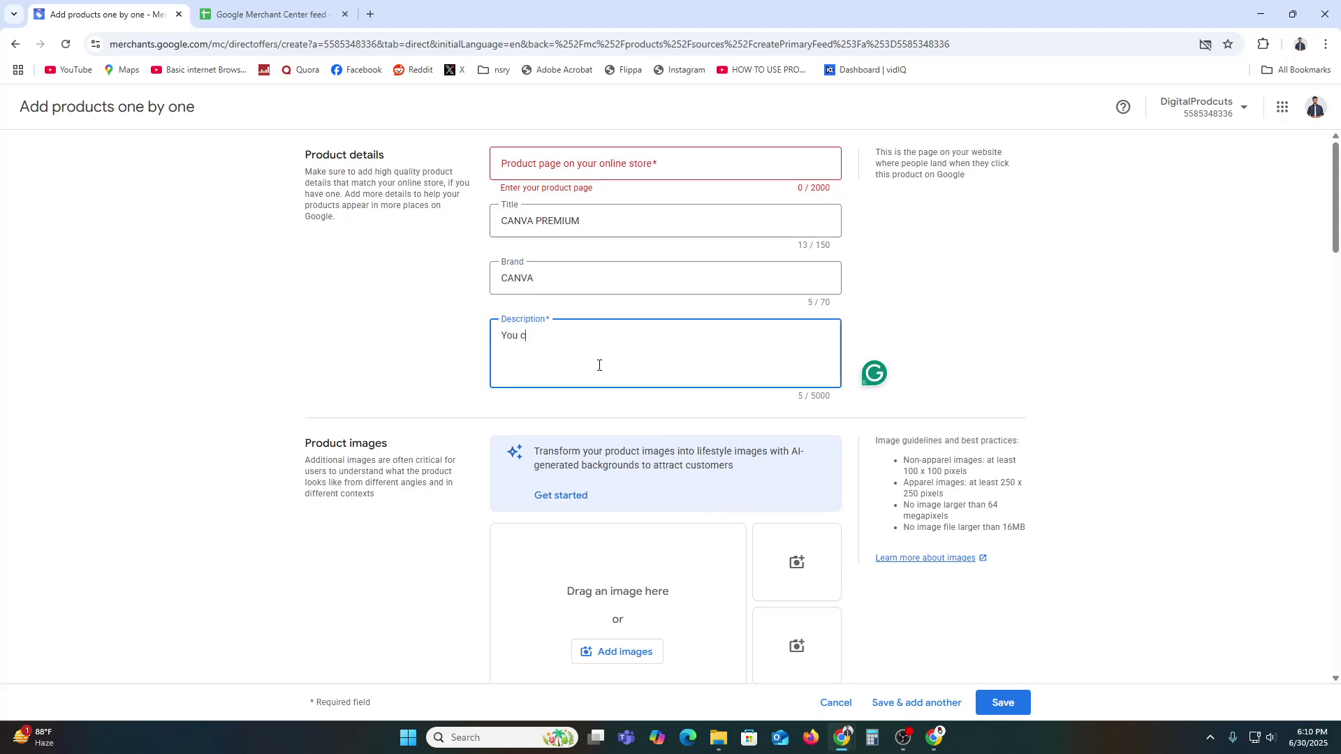
type("an purcess it by subscribe our channe;")
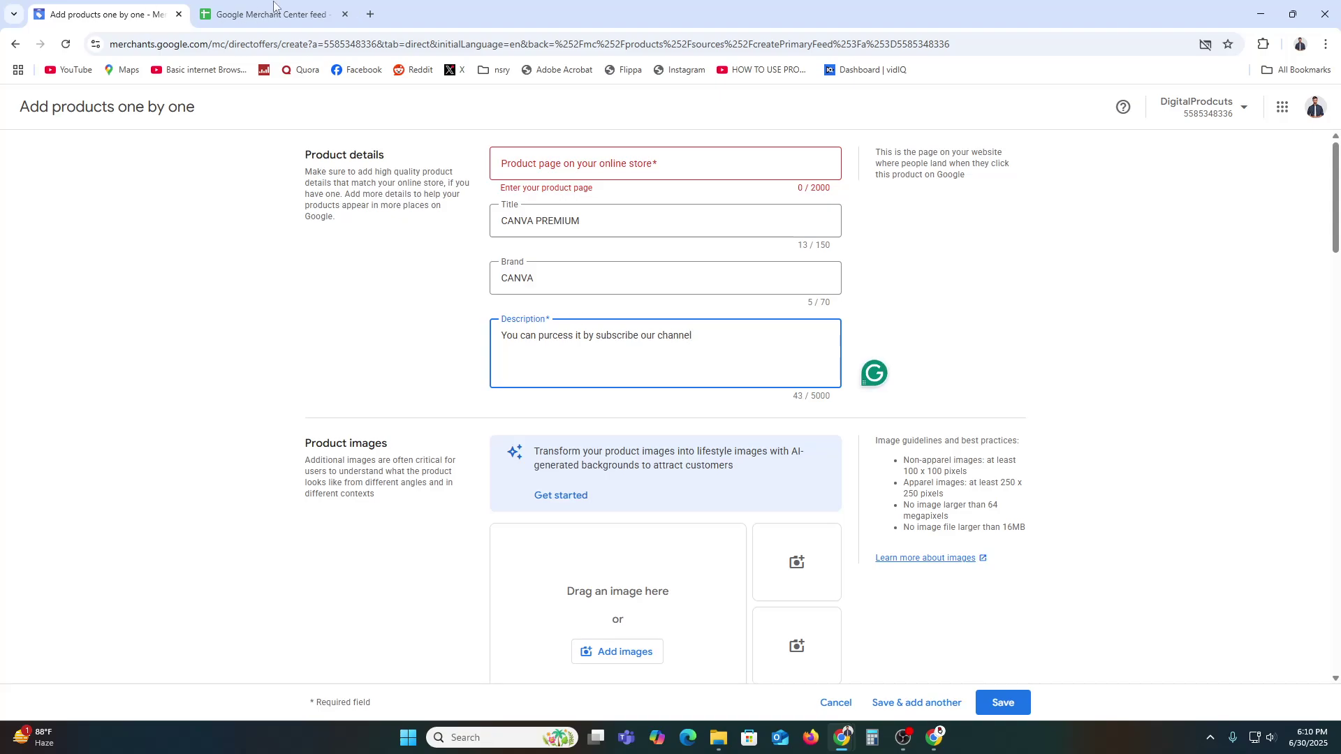
Switch to Wix in a new browser tab, open the live page of the fourth site listed and copy its web address.
left_click(370, 14)
type("w")
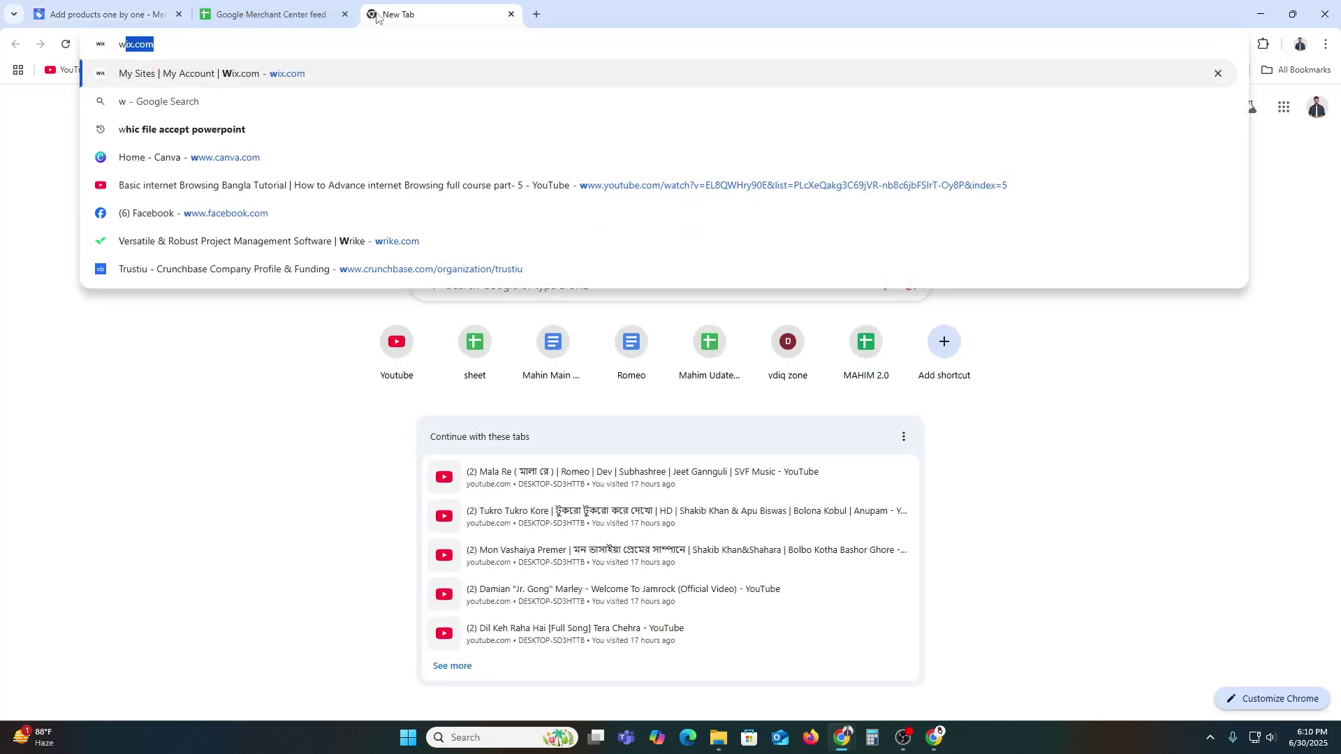
key("Return")
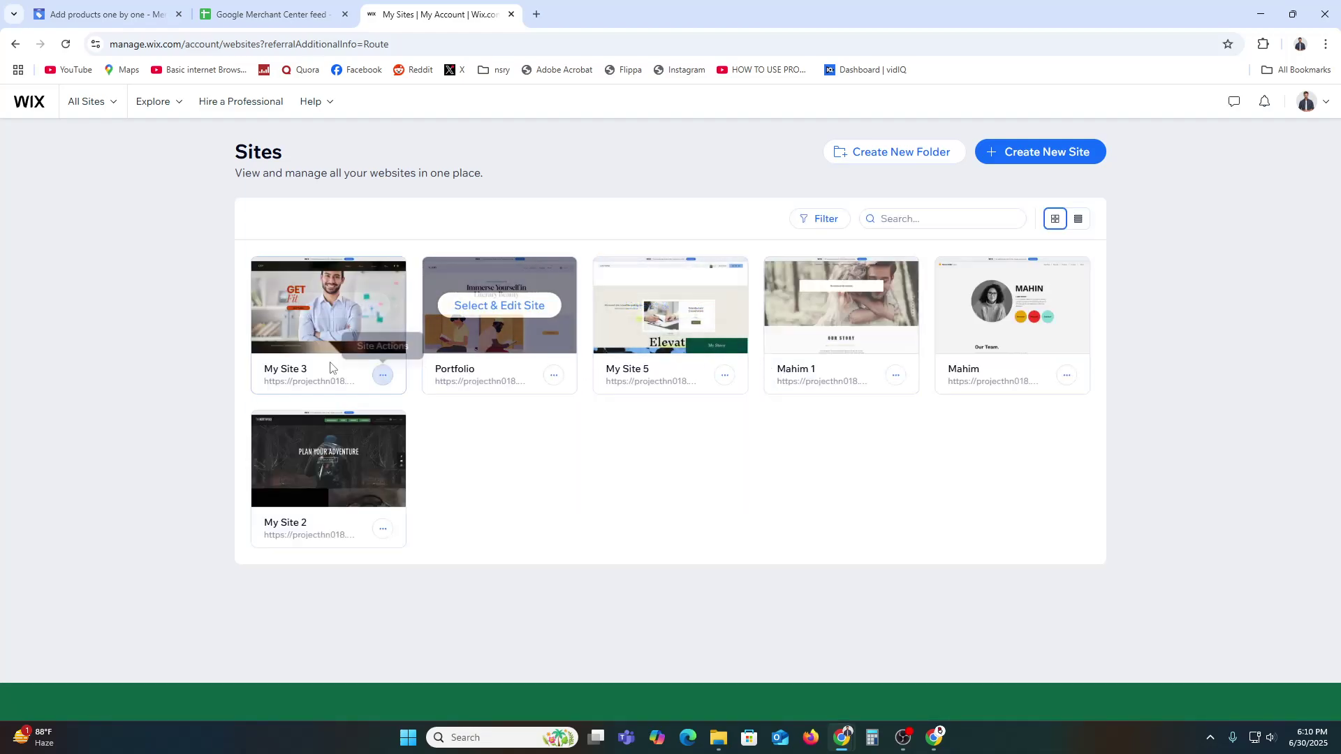
left_click(441, 381)
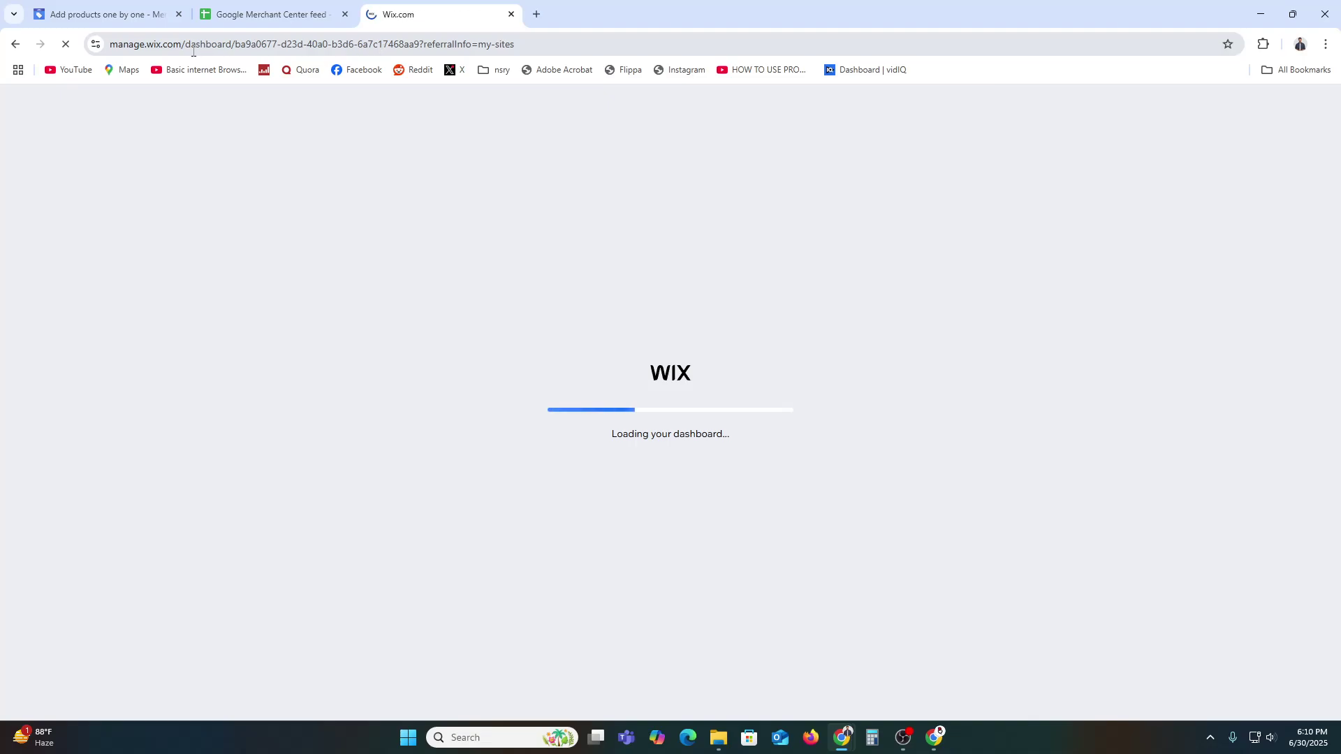
left_click(15, 44)
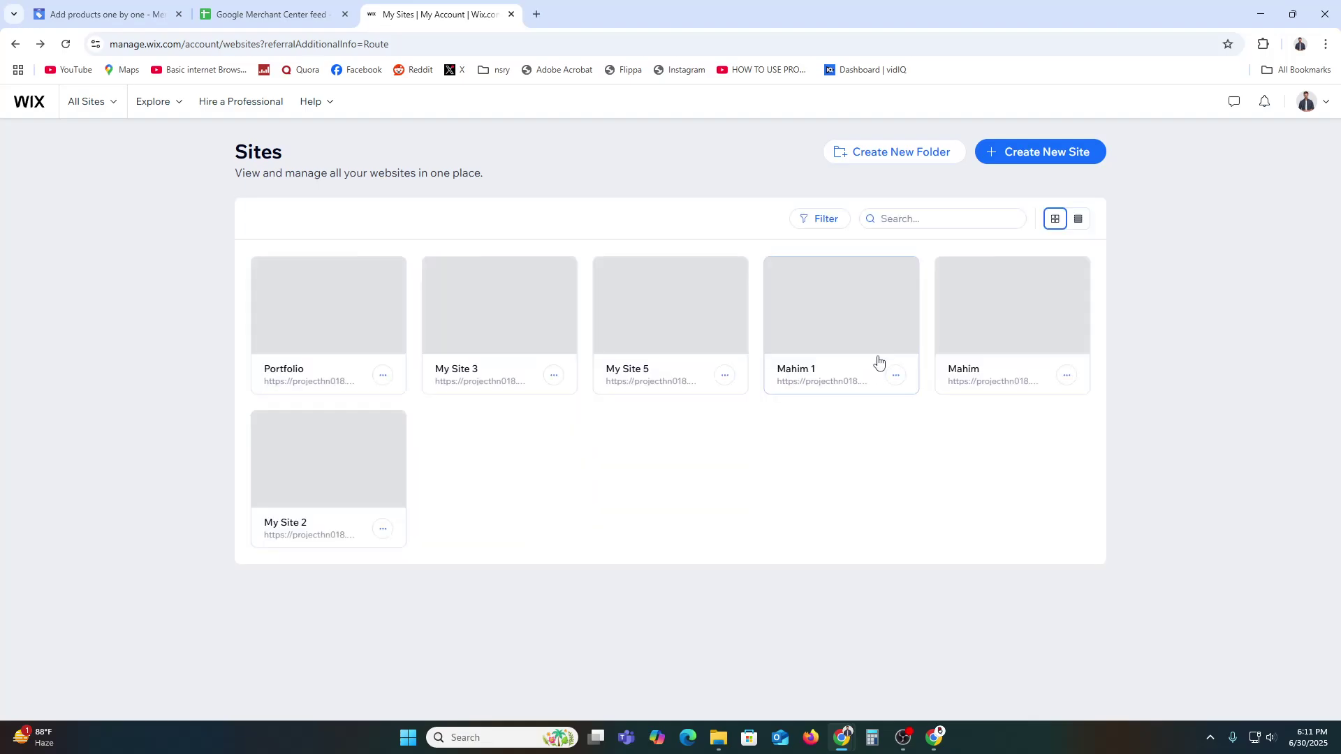
left_click(821, 383)
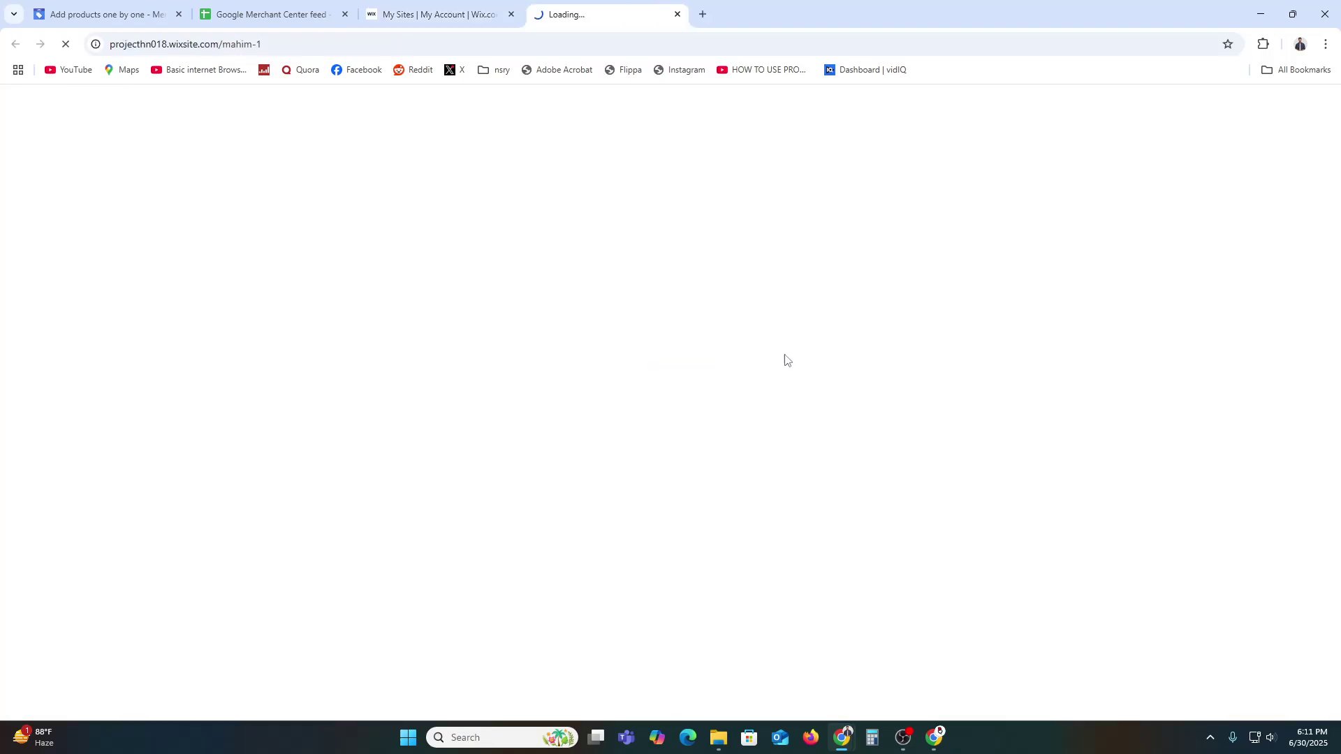
left_click(237, 44)
key("ctrl+c")
Return to the Merchant Center product form and paste the copied site address as the product page on the online store.
left_click(433, 14)
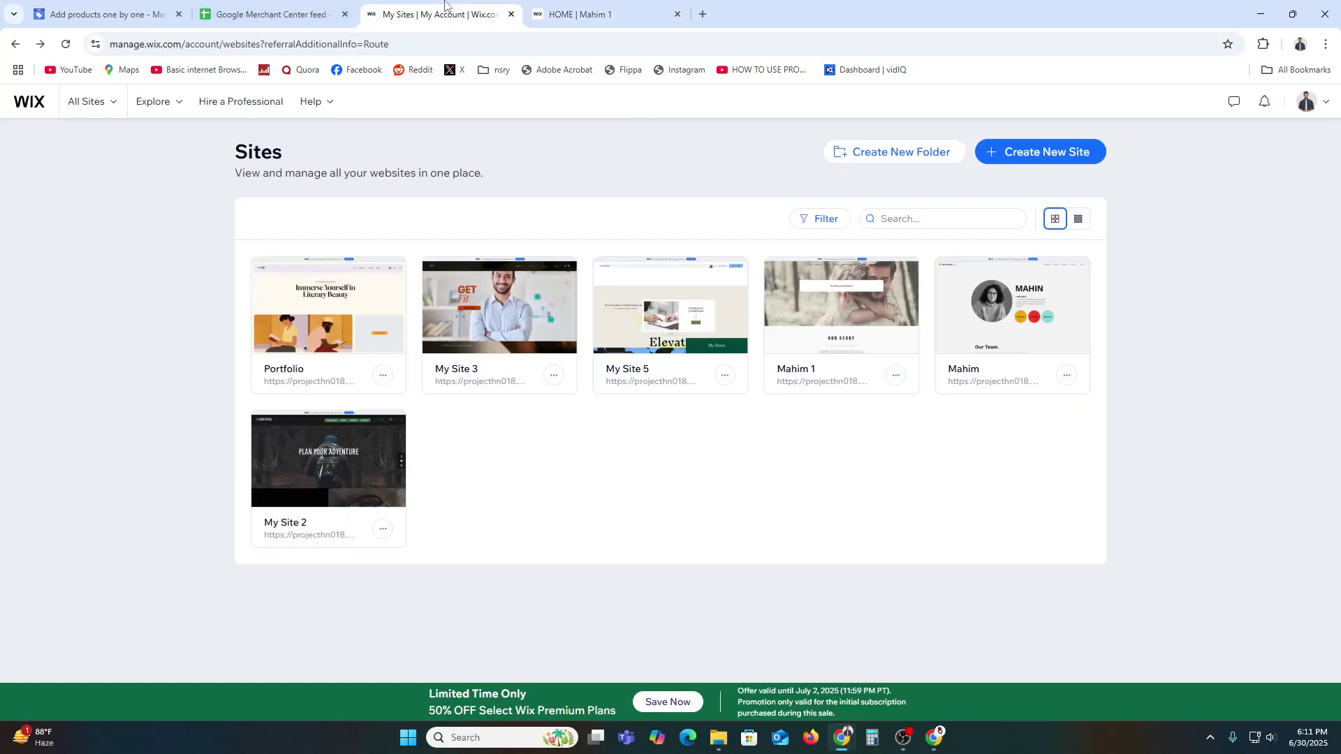
left_click(105, 14)
left_click(553, 164)
key("ctrl+v")
left_click(1133, 304)
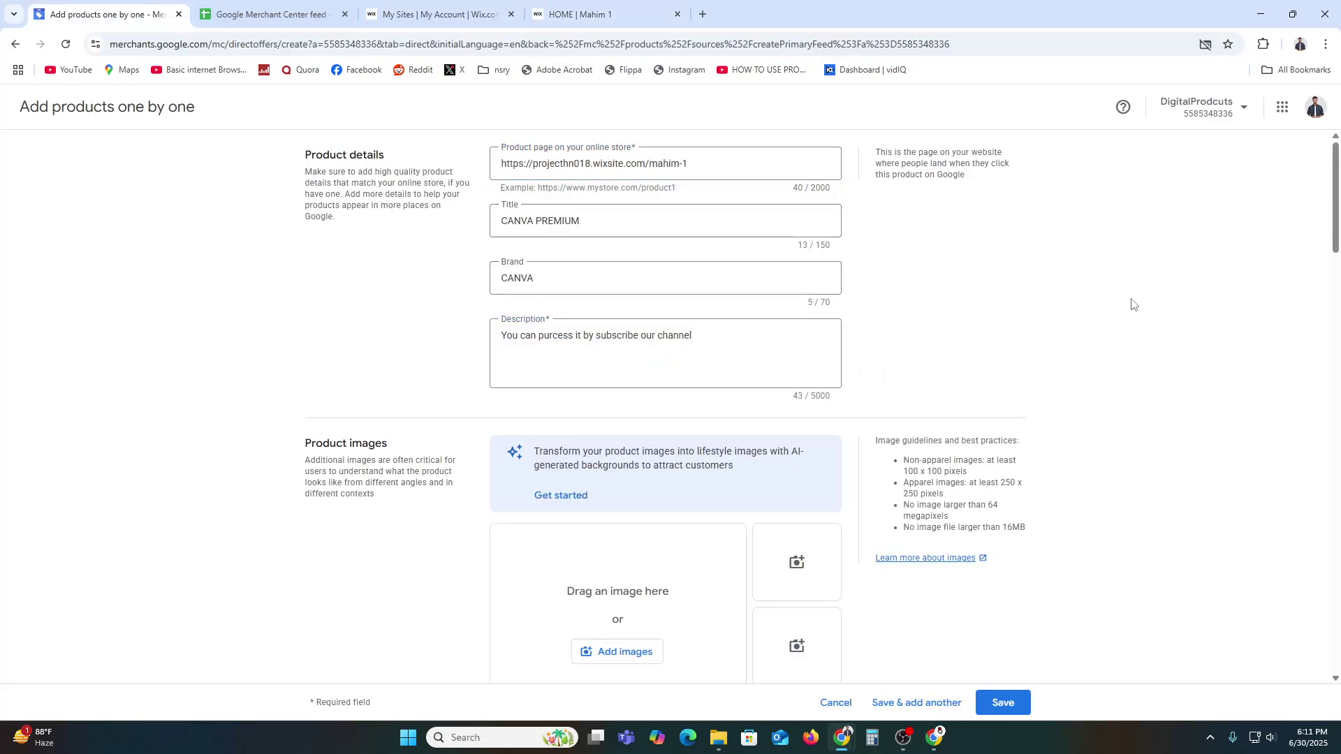
scroll(608, 555, "down", 2)
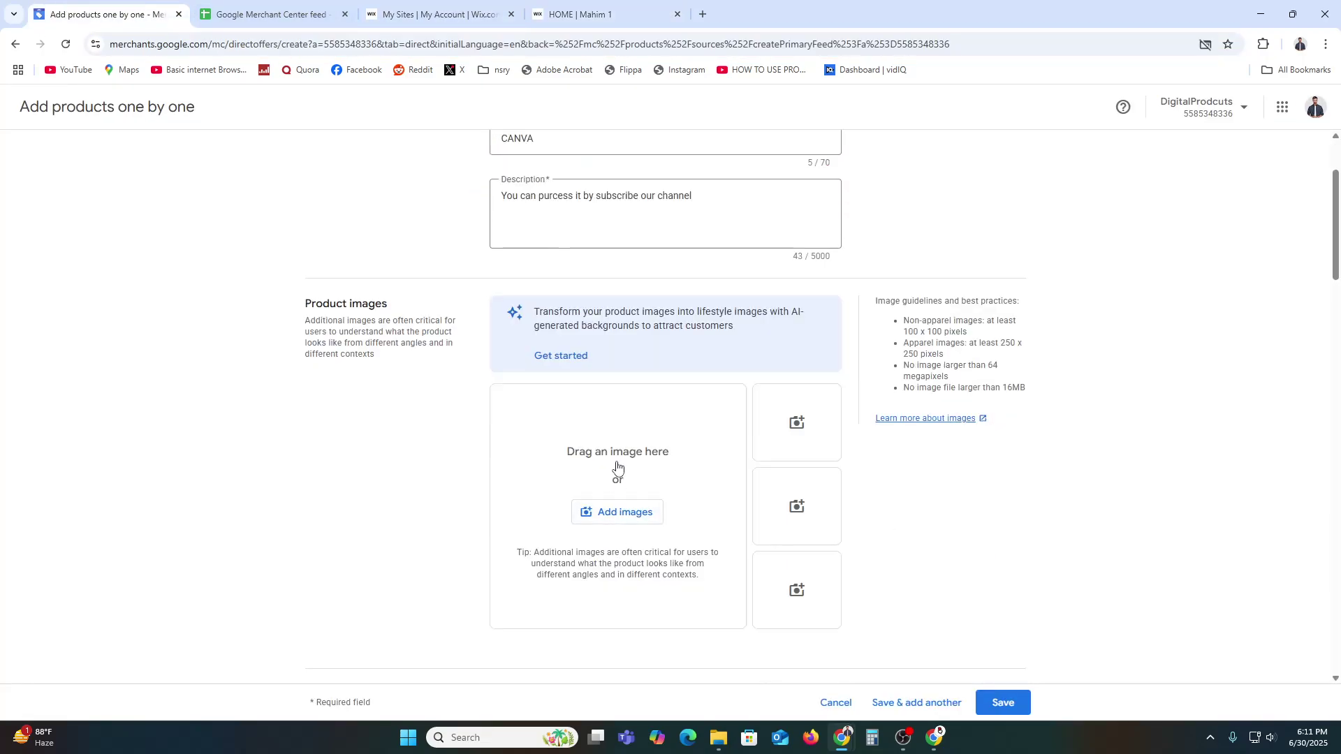
Upload the Pexels JPG photo of a person under a tree at sunset from the computer as the product's main image.
left_click(617, 512)
left_click(646, 422)
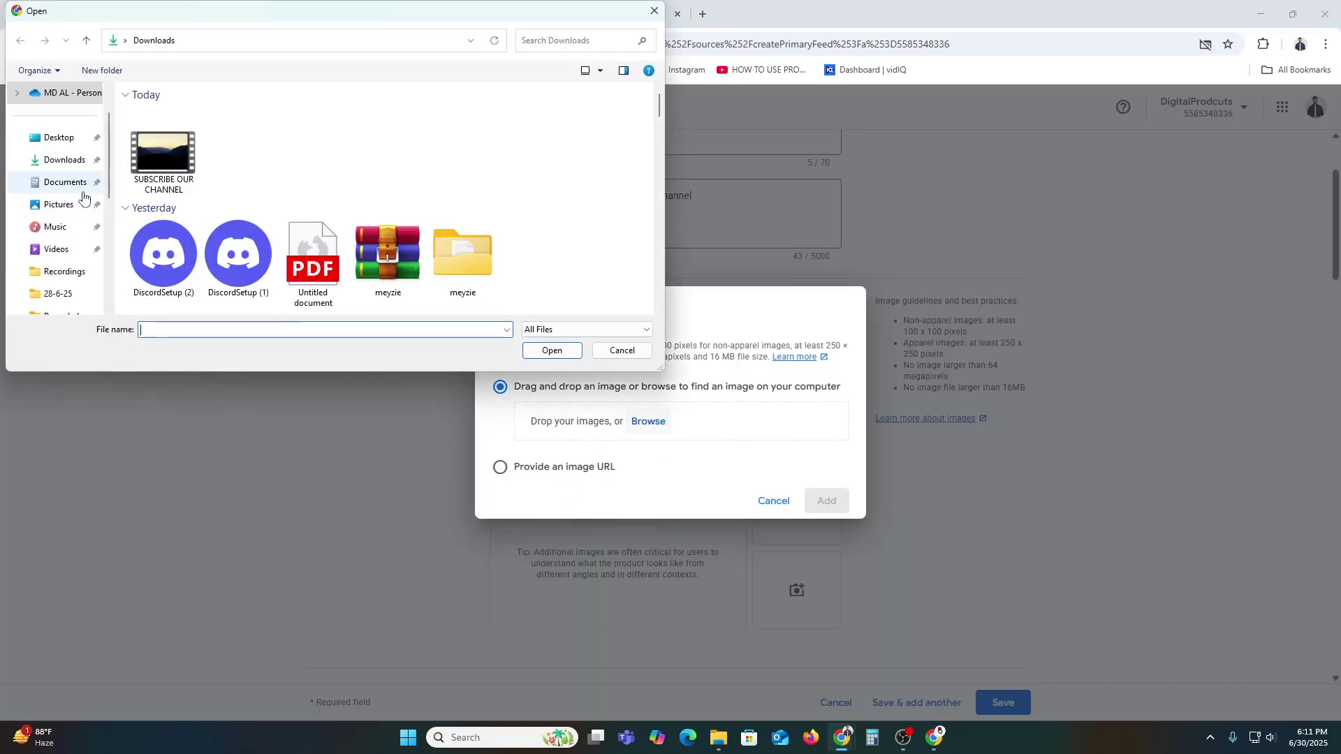
scroll(171, 178, "down", 3)
double_click(239, 251)
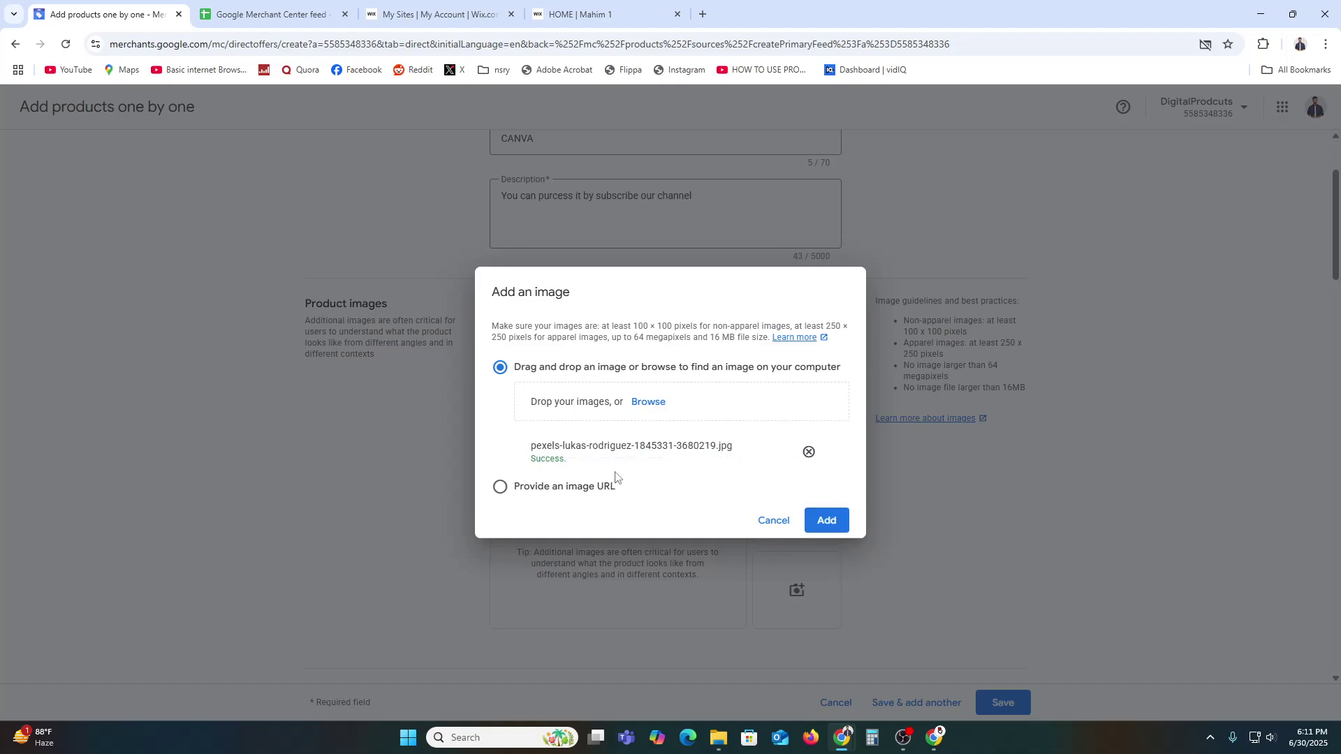
left_click(826, 520)
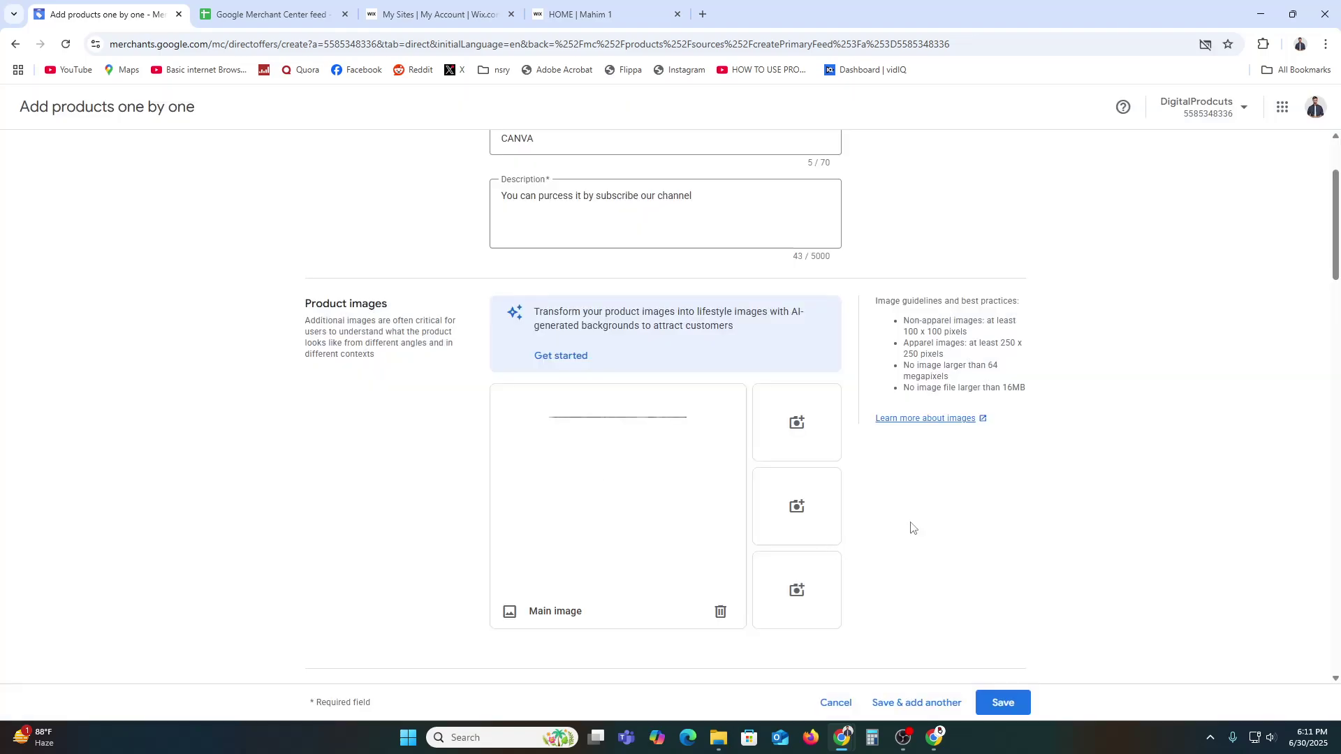
Go through the remaining product form sections, leaving them at their defaults, and save the product anyway despite the incomplete field.
scroll(911, 527, "down", 3)
left_click(518, 492)
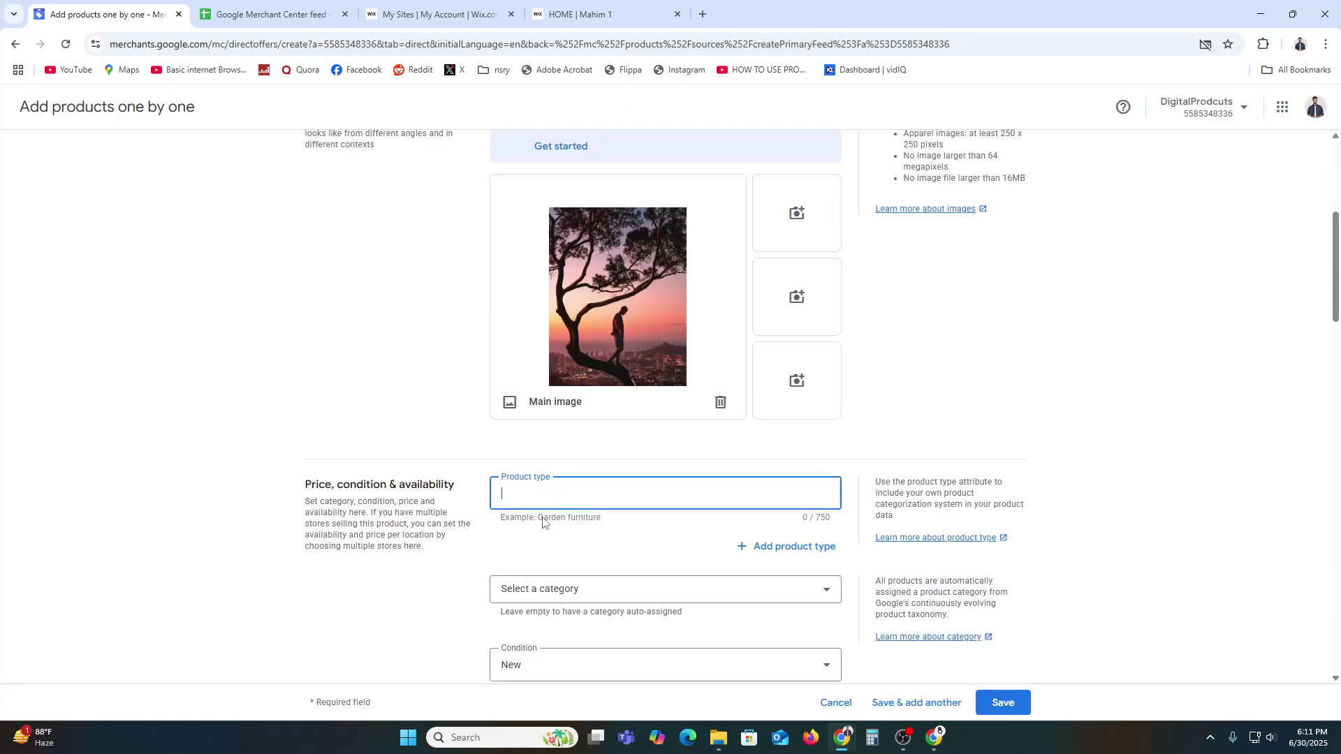
left_click(587, 548)
scroll(588, 548, "down", 3)
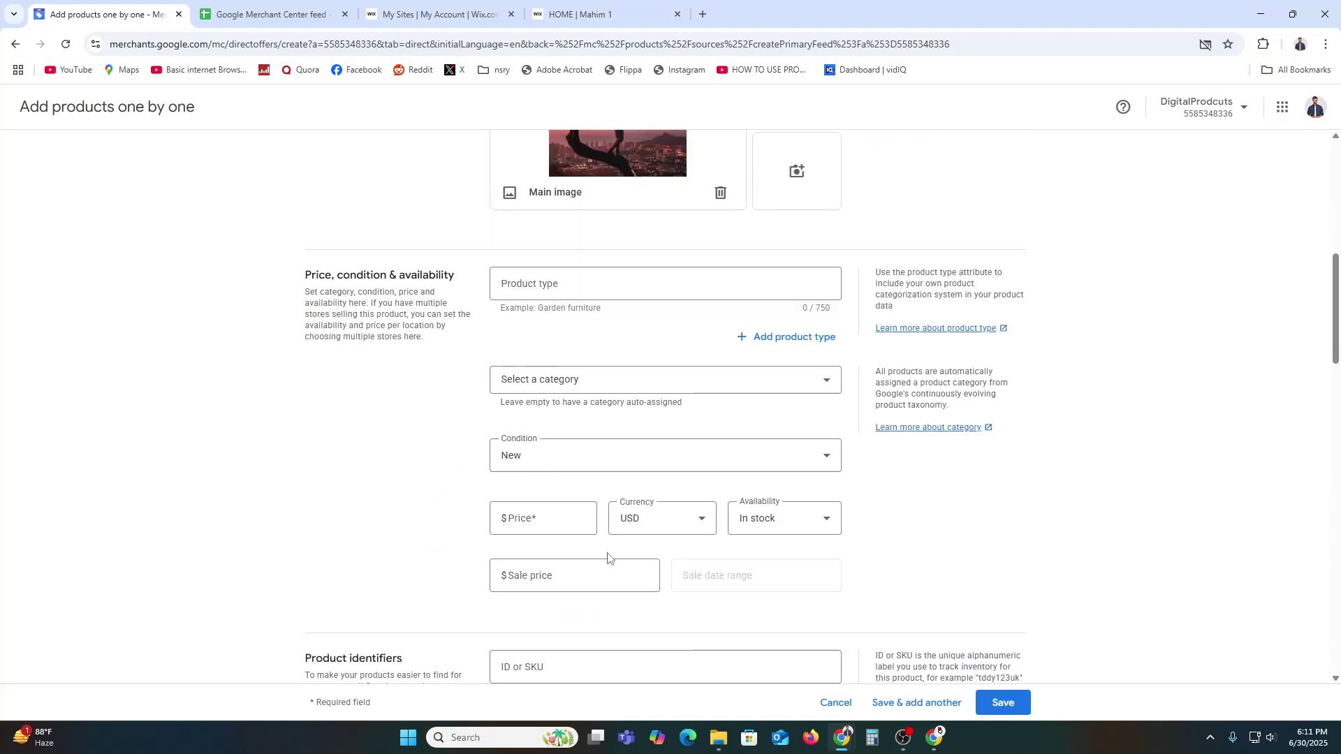
scroll(608, 557, "down", 15)
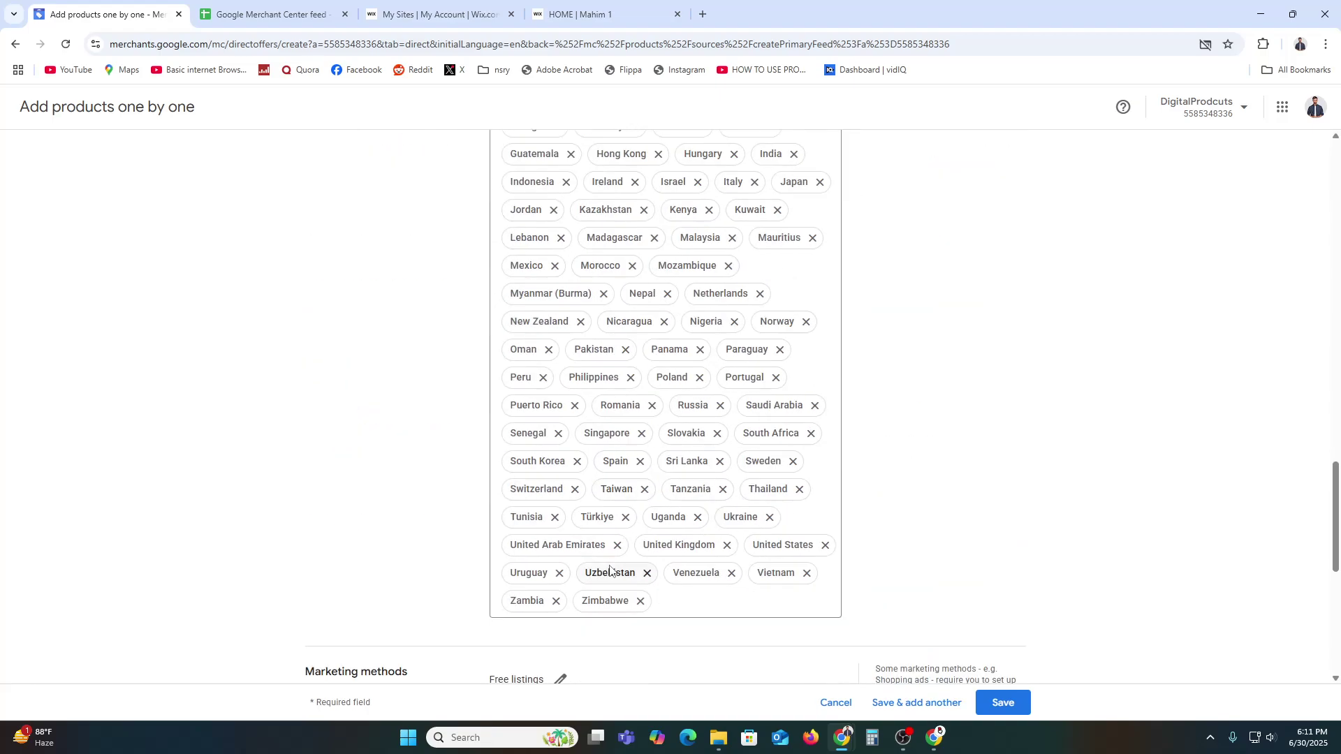
scroll(802, 566, "down", 7)
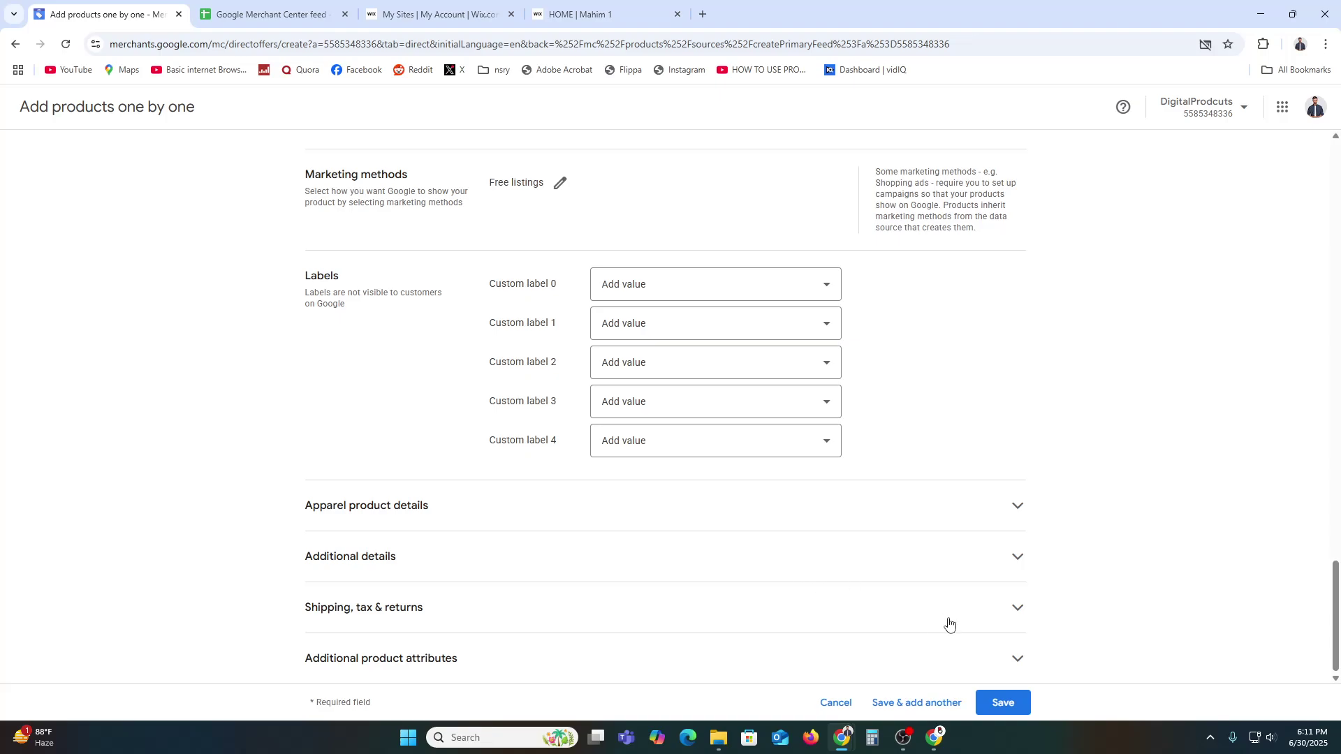
left_click(1002, 702)
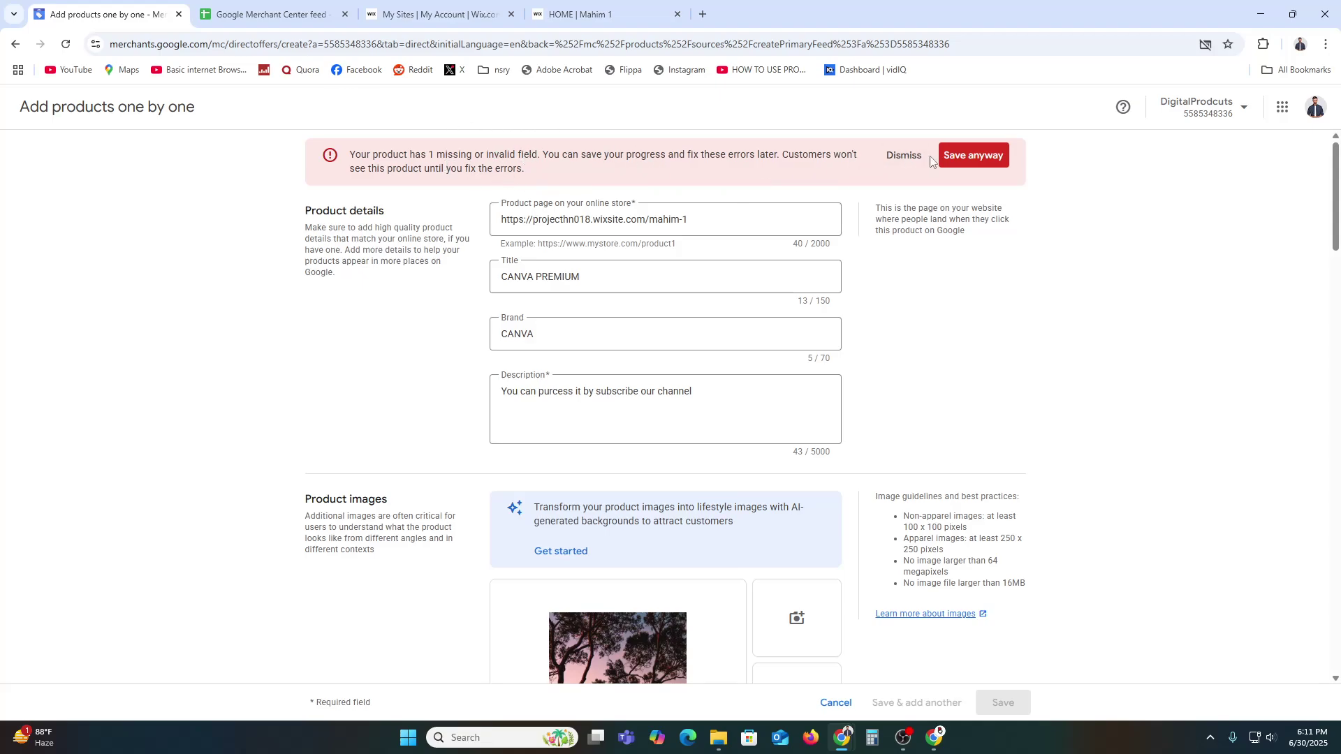
left_click(970, 156)
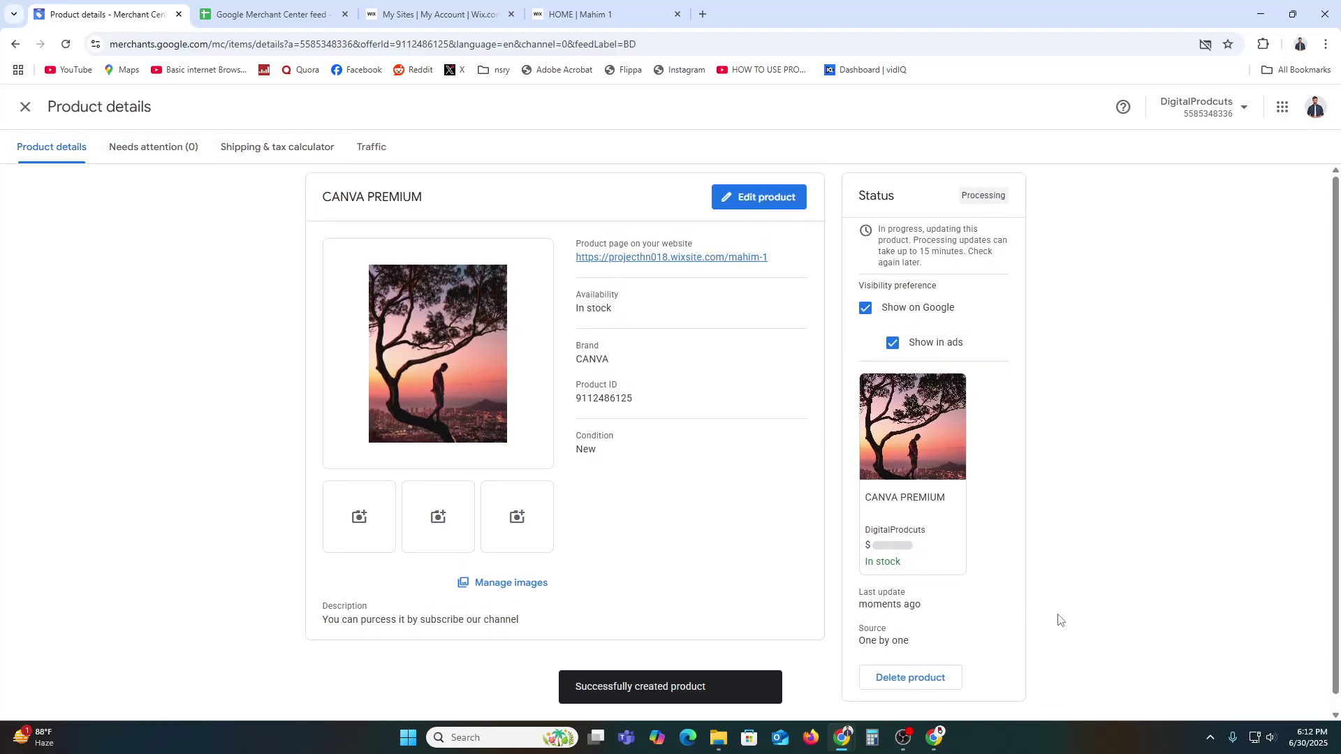
Copy the merchants.google.com address, load it in a new browser tab and open the list of all products.
scroll(576, 421, "down", 1)
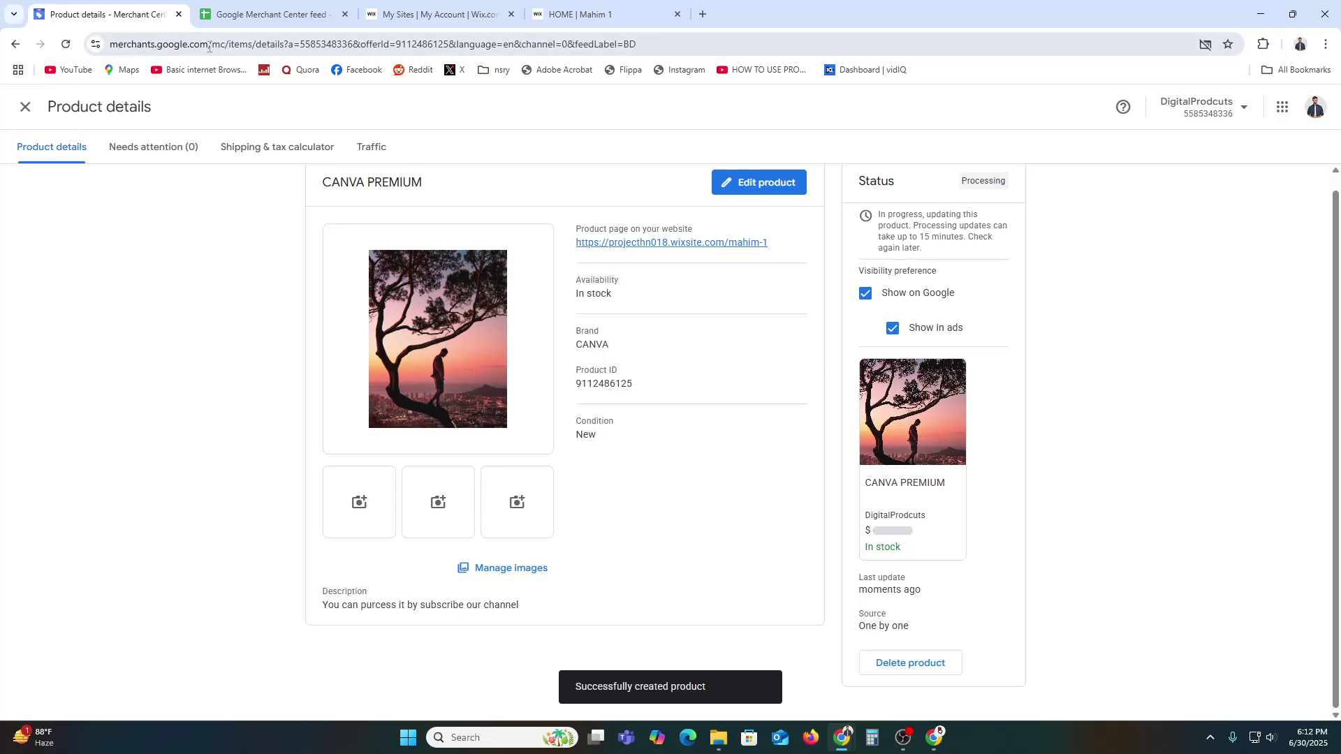
left_click_drag(210, 43, 112, 43)
key("ctrl+c")
left_click(703, 14)
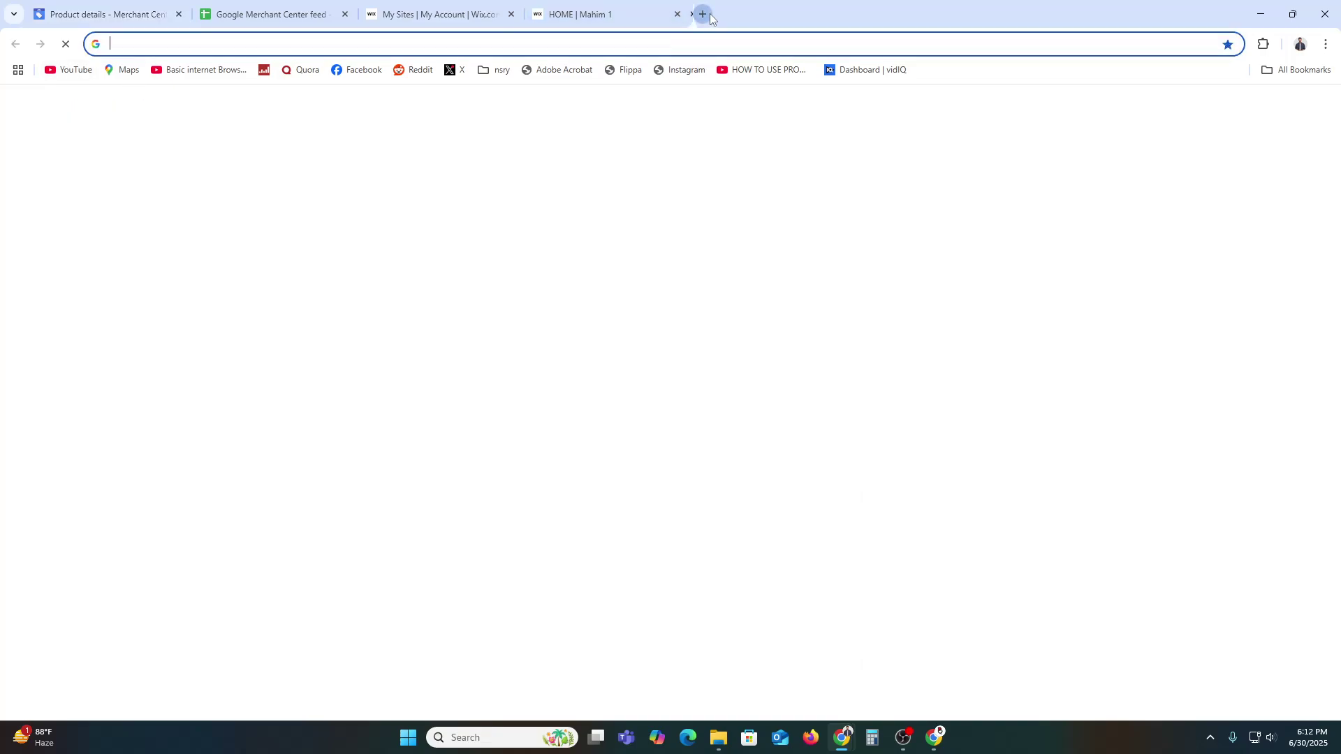
key("ctrl+v")
key("Return")
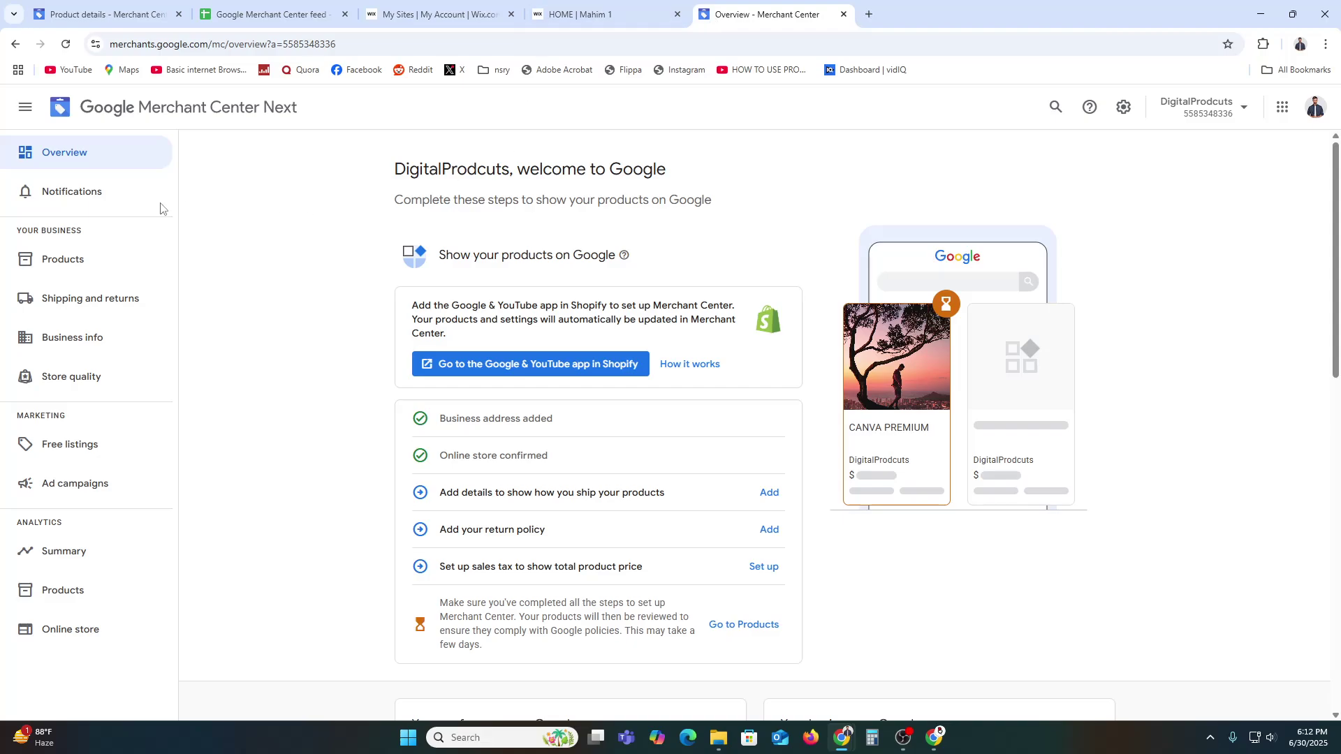
left_click(87, 273)
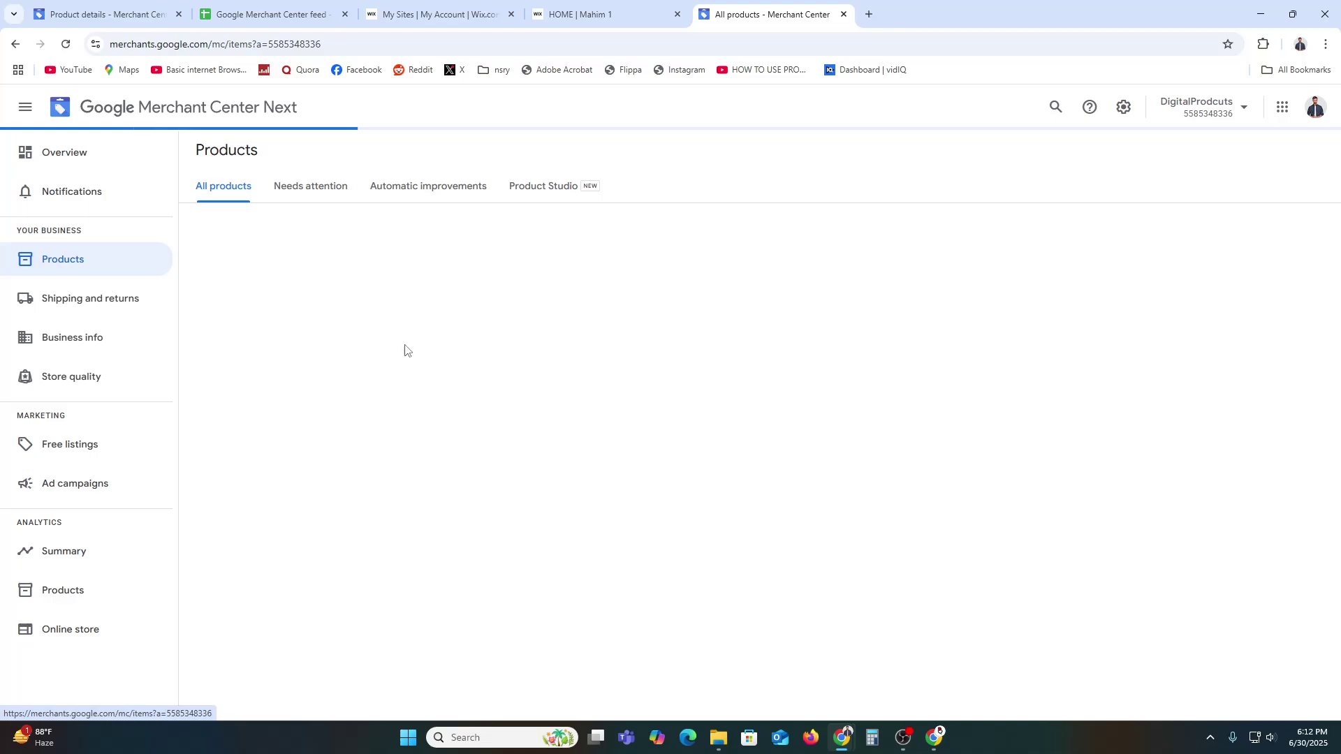